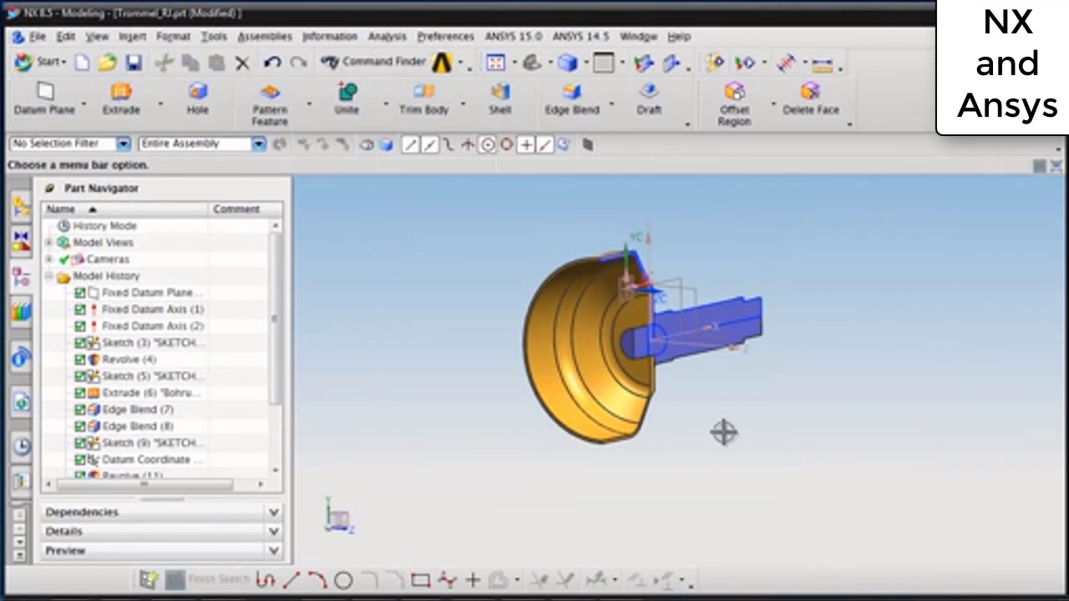
# - Review the drum part's named expressions that carry the DS suffix
pyautogui.moveTo(724, 432); pyautogui.dragTo(649, 439, button='middle')
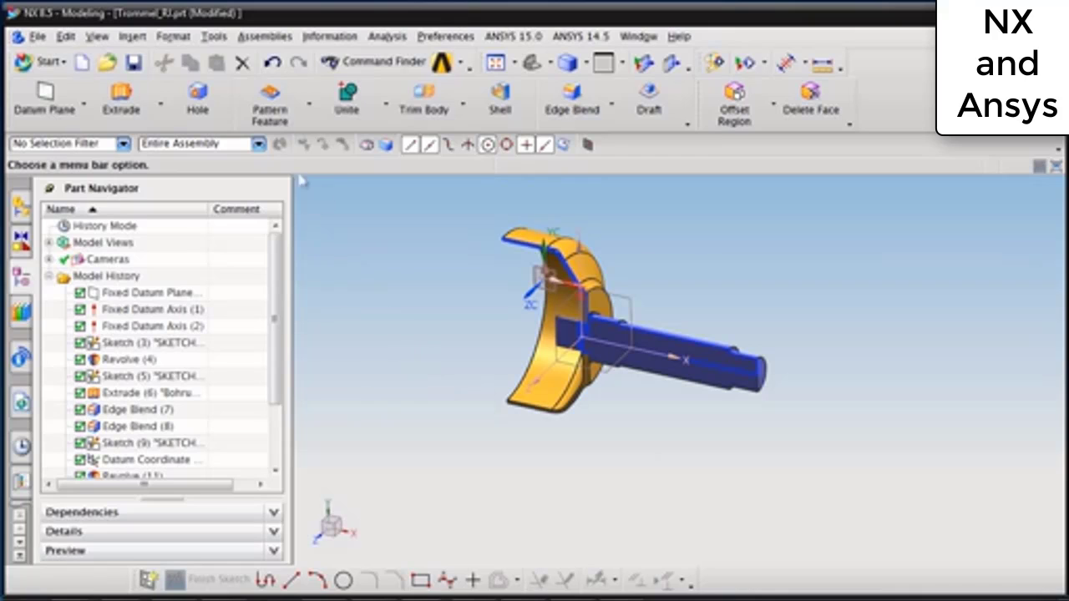
pyautogui.click(214, 37)
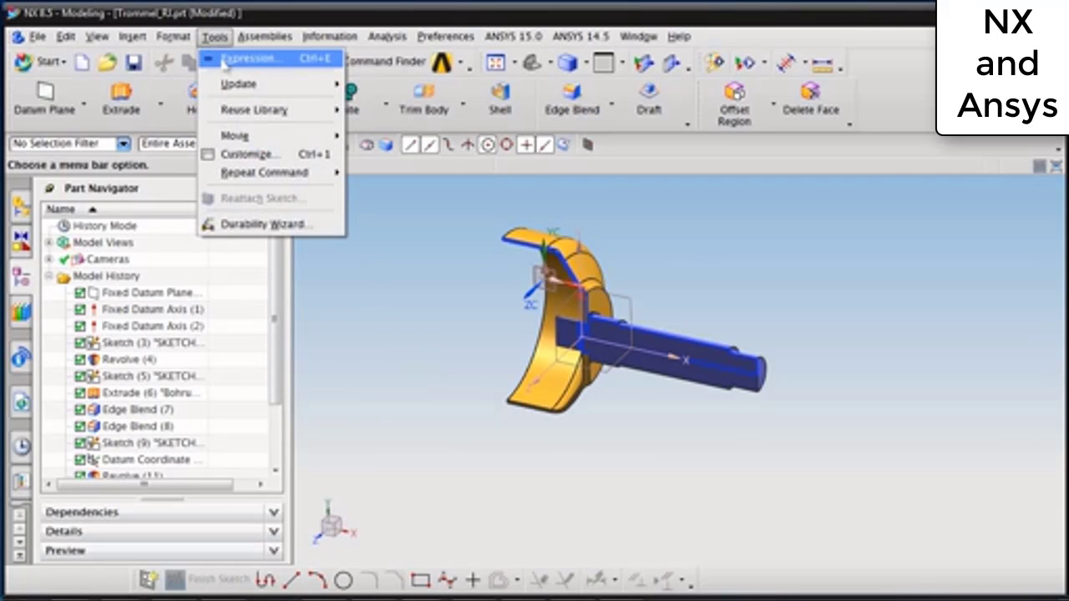
pyautogui.click(230, 58)
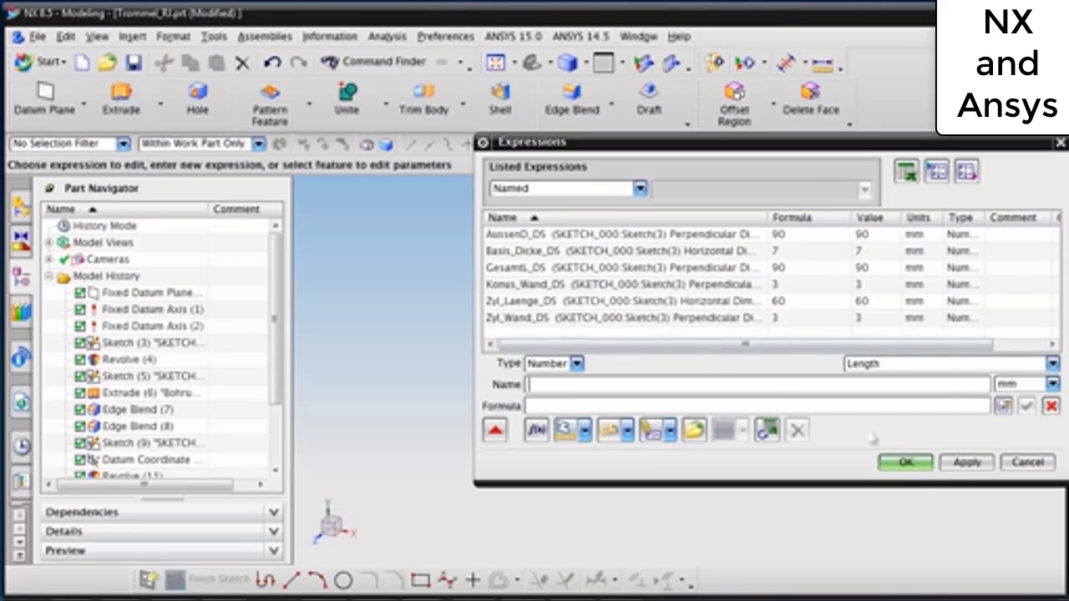
pyautogui.click(910, 464)
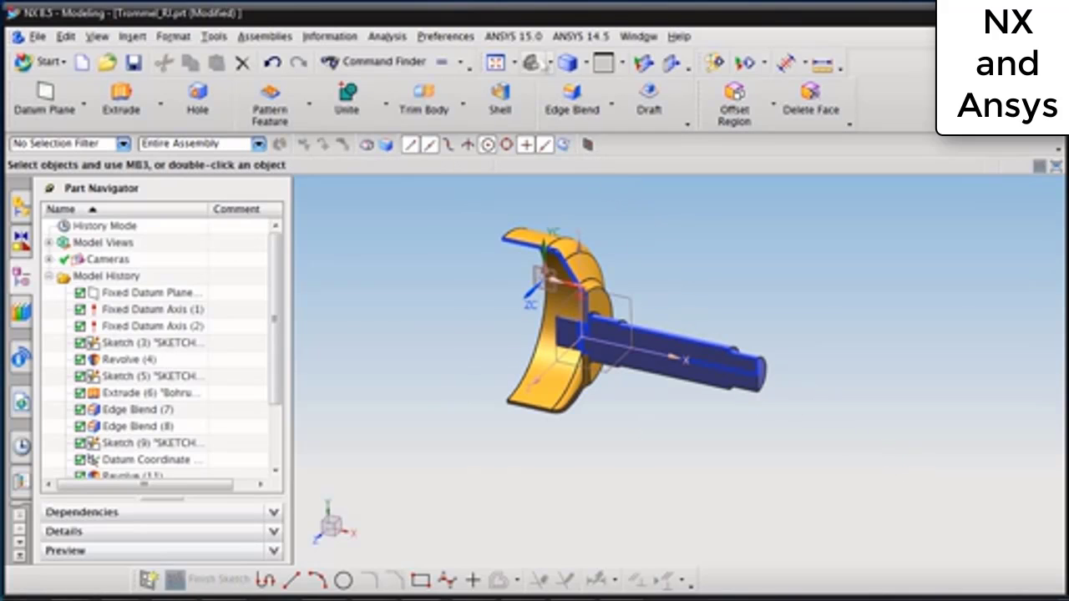
# - Transfer the part to ANSYS Workbench, enabling Smart CAD Update and setting Compare Parts On Update to Associatively for its geometry
pyautogui.click(513, 36)
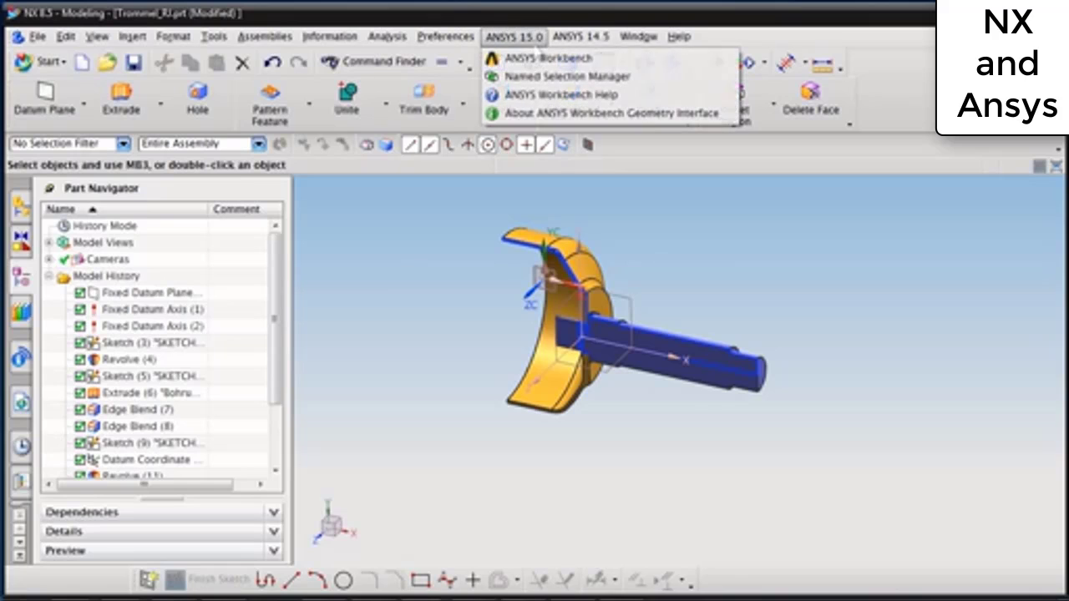
pyautogui.click(509, 61)
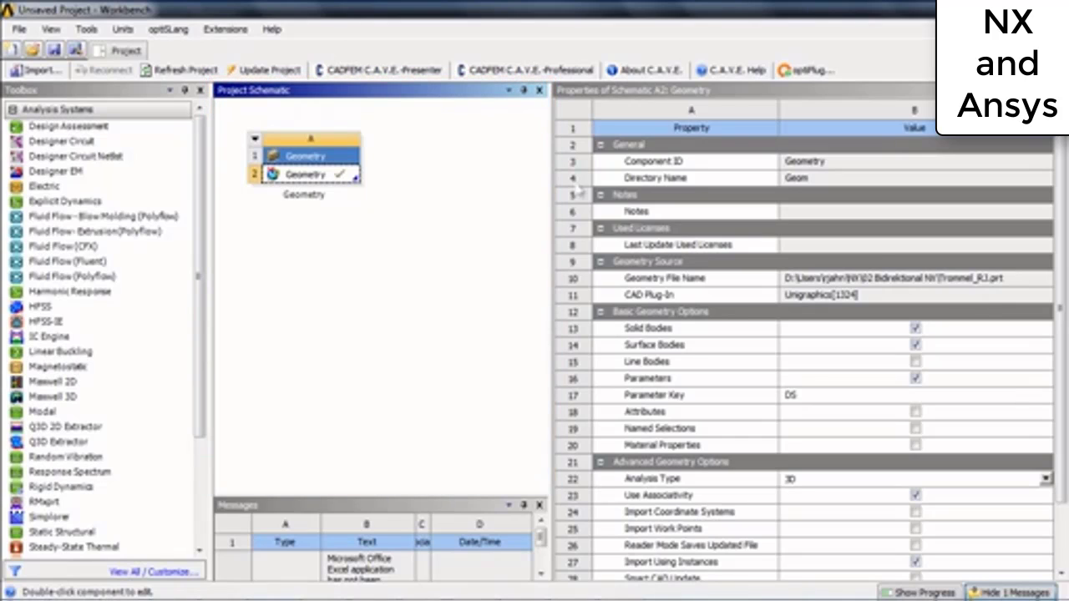
pyautogui.scroll(-2, 802, 359)
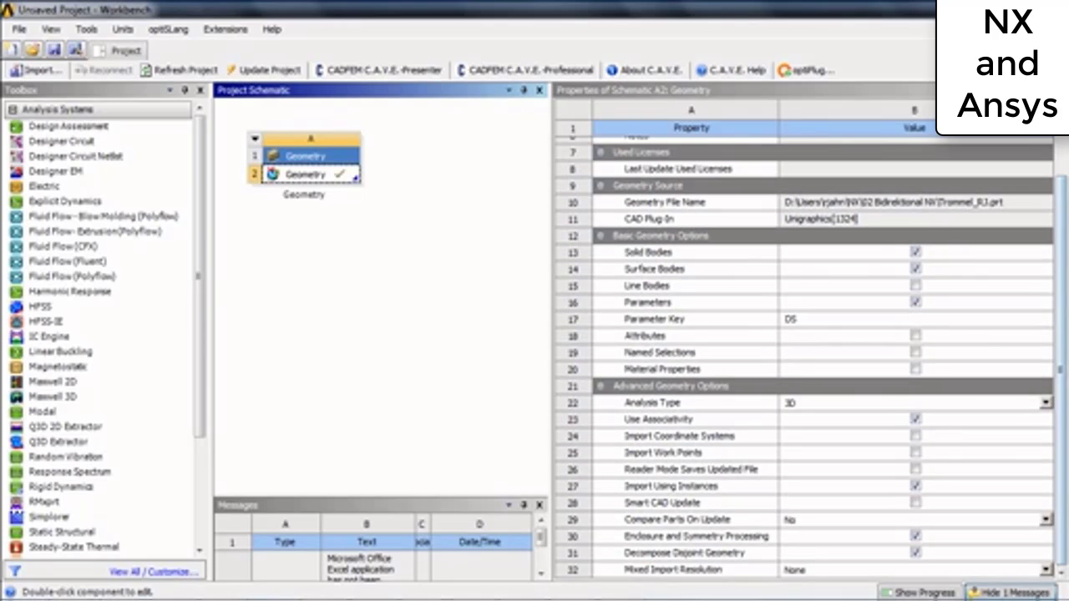
pyautogui.click(916, 502)
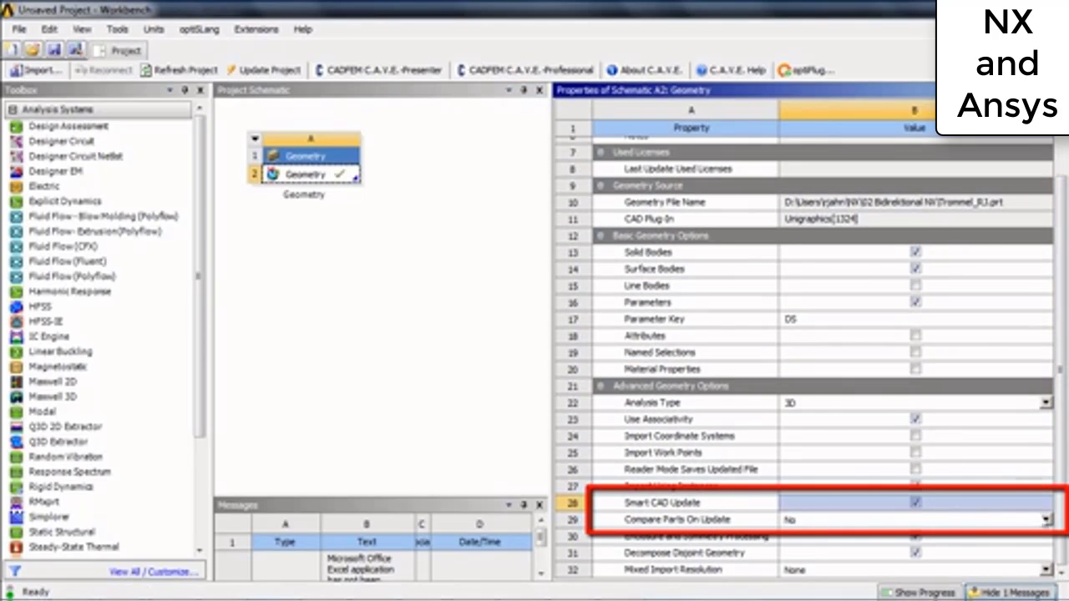
pyautogui.click(1045, 519)
pyautogui.click(858, 547)
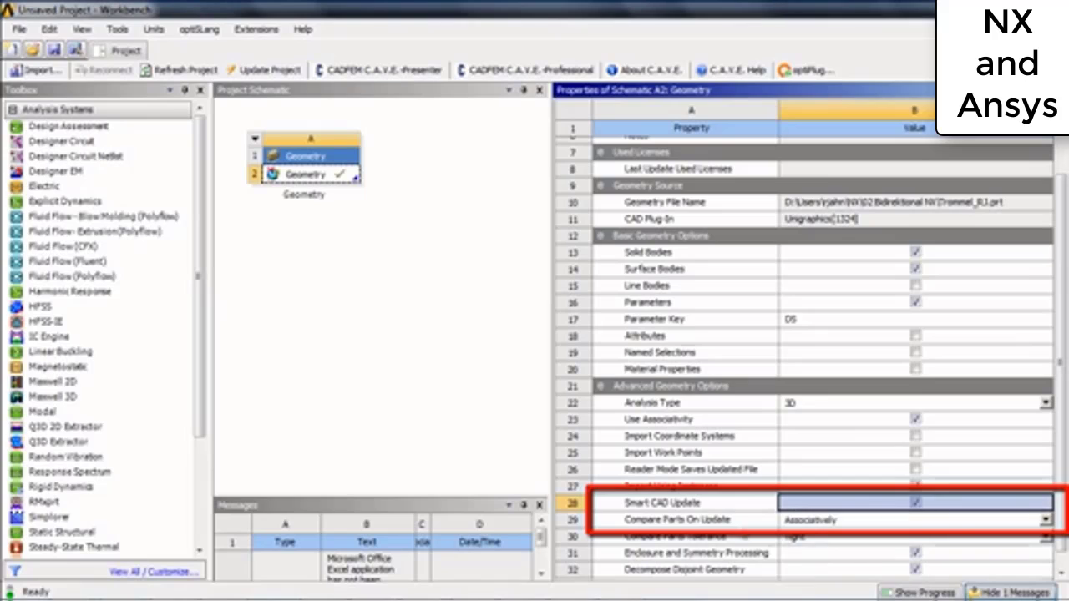
pyautogui.click(742, 521)
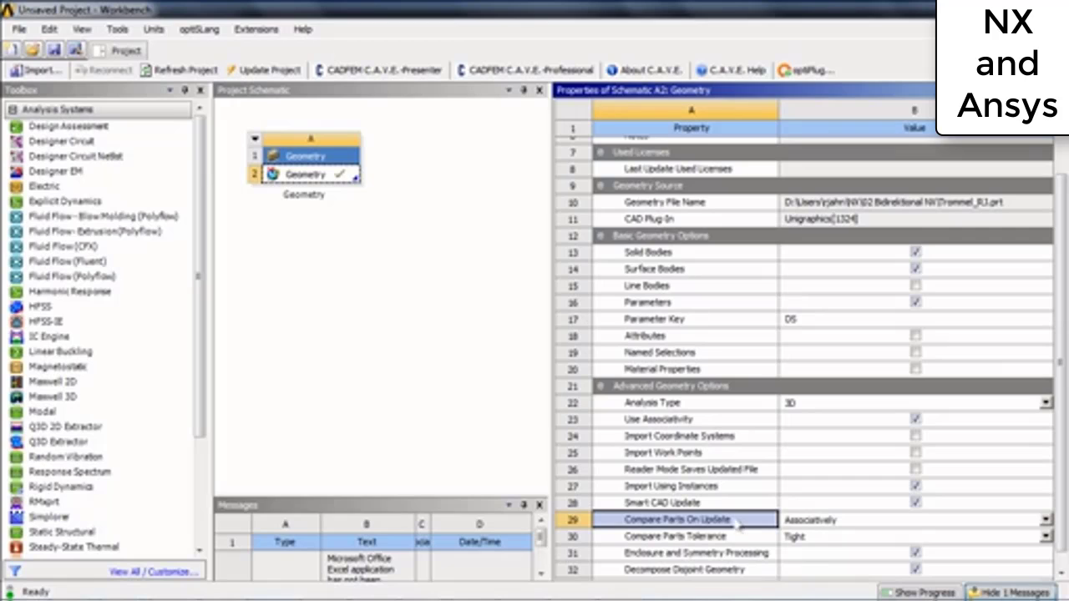
# - Add a Static Structural system linked to the imported geometry and open its model in Mechanical
pyautogui.moveTo(93, 535); pyautogui.dragTo(302, 183)
pyautogui.moveTo(549, 434); pyautogui.dragTo(710, 434)
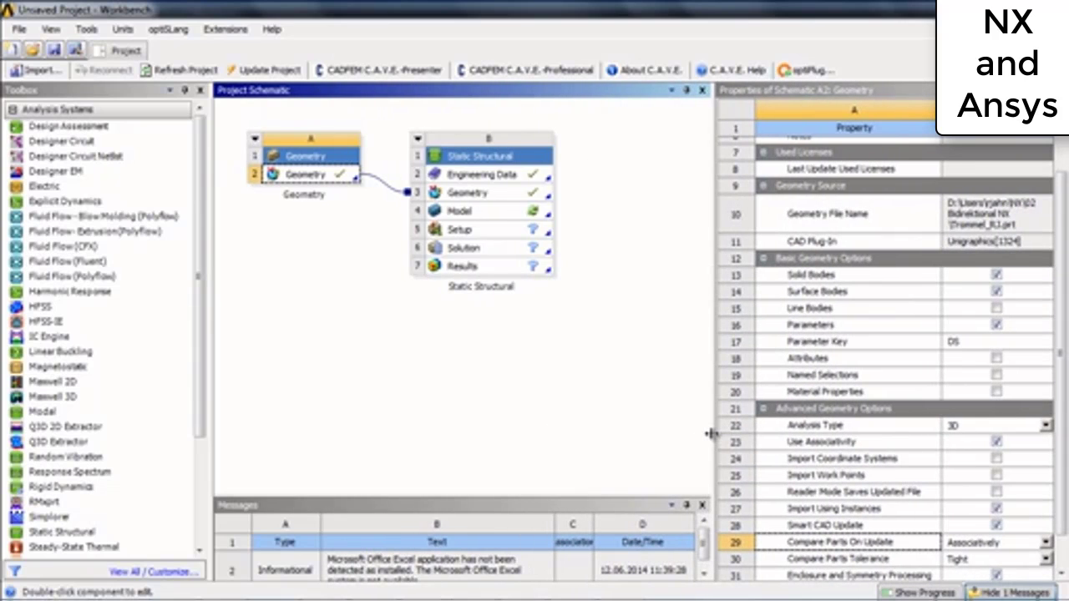
pyautogui.doubleClick(499, 219)
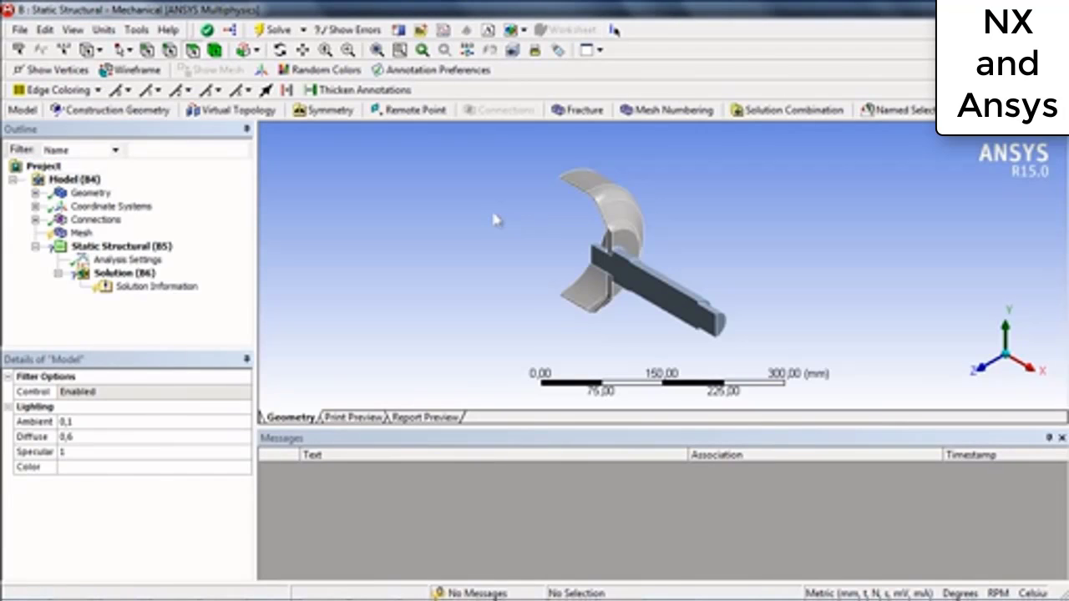
# - Mark the CAD parameters Zyl_Laenge_DS, GesamtL_DS and Basis_Dicke_DS of the Trommel_RJ part as Workbench parameters
pyautogui.moveTo(255, 280); pyautogui.dragTo(451, 281)
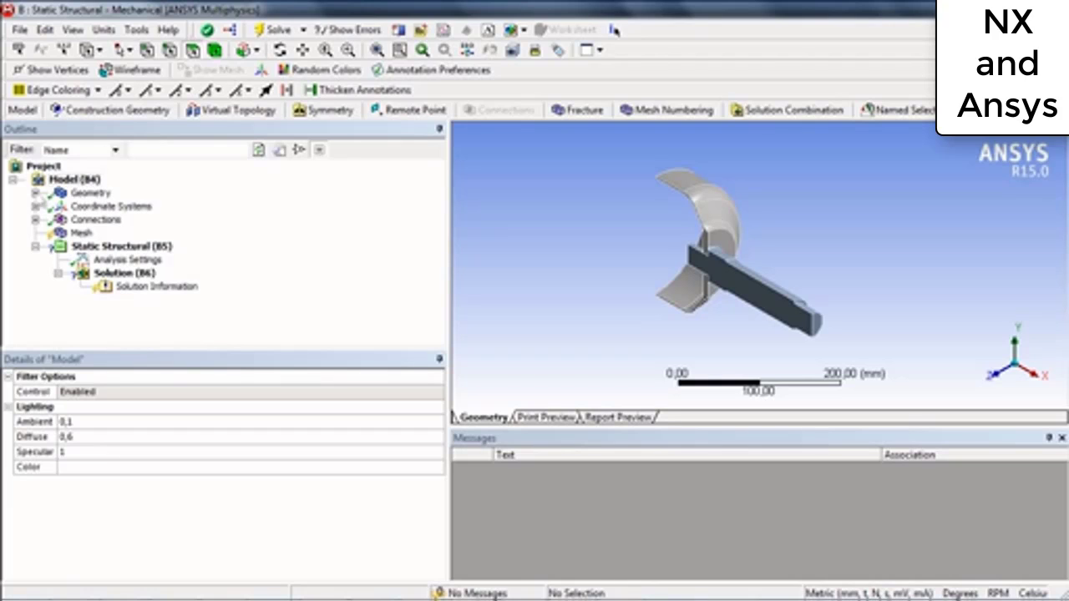
pyautogui.click(35, 193)
pyautogui.click(58, 206)
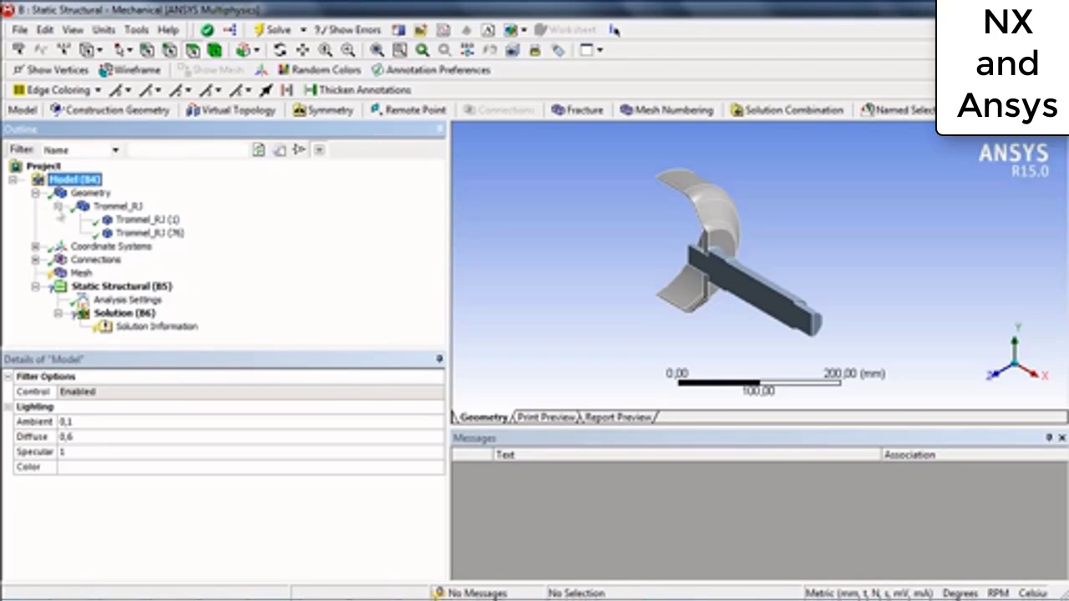
pyautogui.click(117, 207)
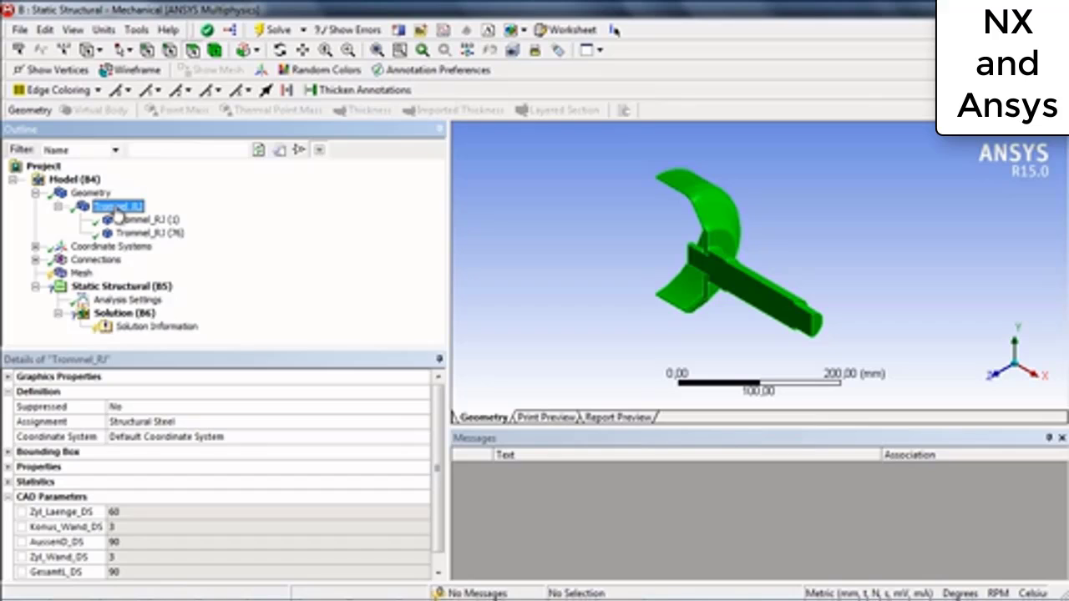
pyautogui.click(21, 511)
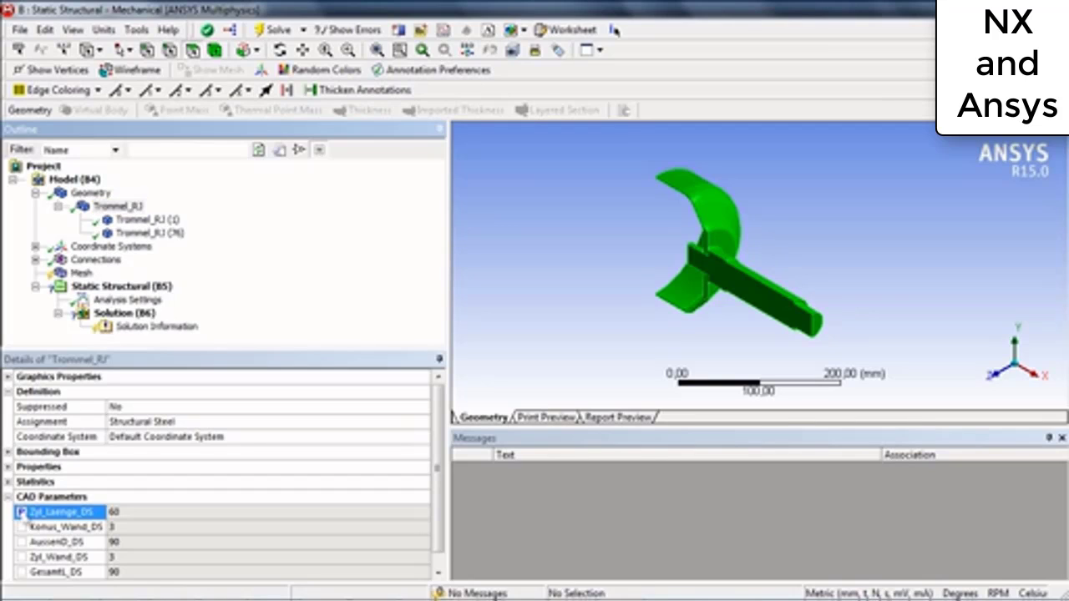
pyautogui.click(21, 573)
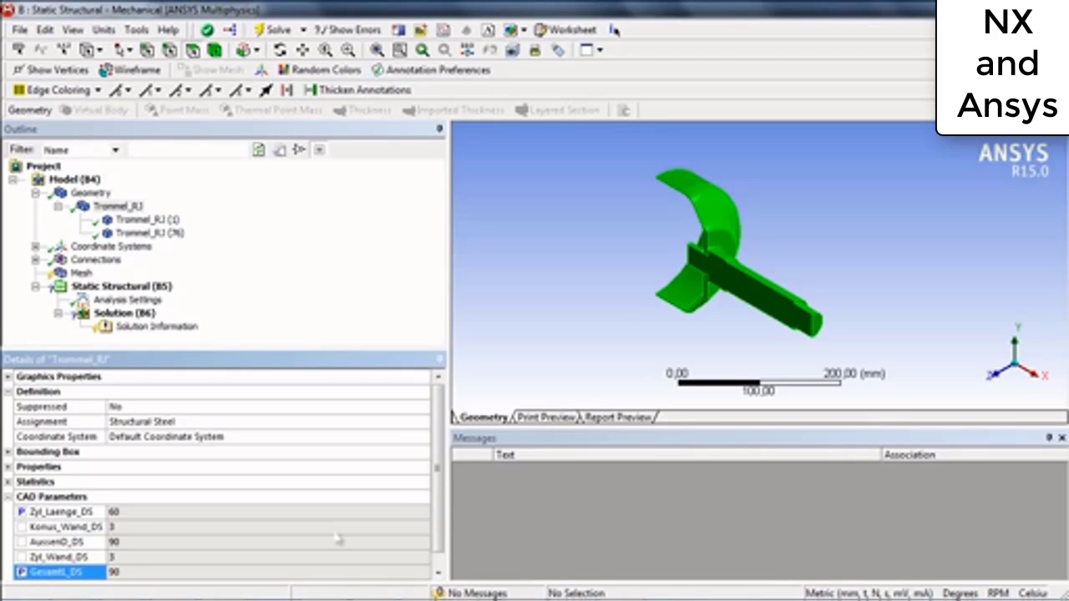
pyautogui.scroll(-1, 24, 576)
pyautogui.click(21, 573)
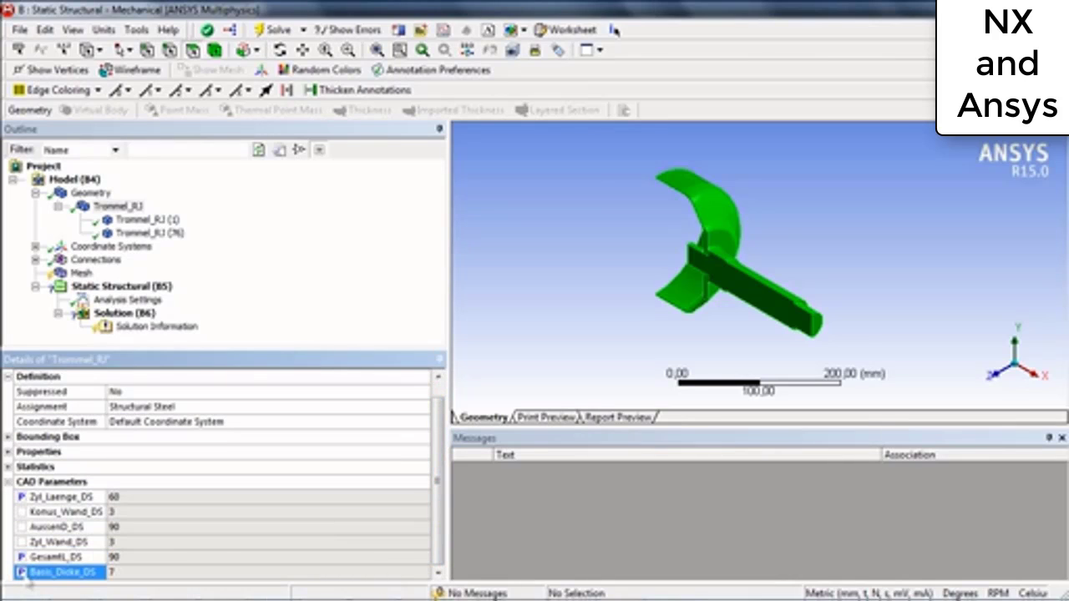
# - Add a point mass of 1e-005 t attached to the corner vertex on the drum's upper cut edge
pyautogui.rightClick(90, 193)
pyautogui.moveTo(290, 207)
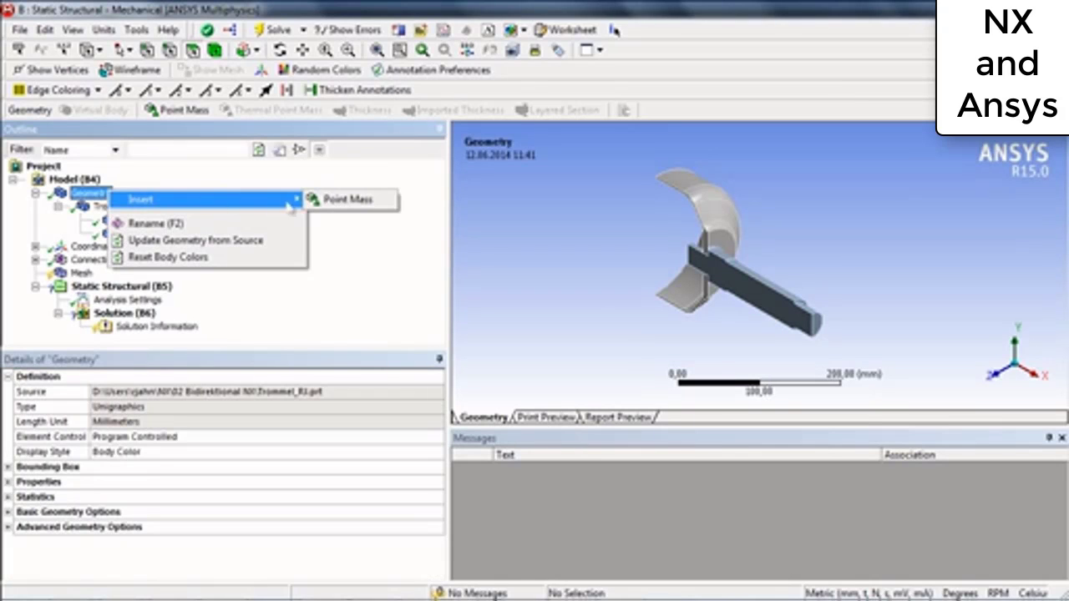
pyautogui.click(347, 202)
pyautogui.moveTo(641, 318); pyautogui.dragTo(824, 305, button='middle')
pyautogui.scroll(5, 763, 287)
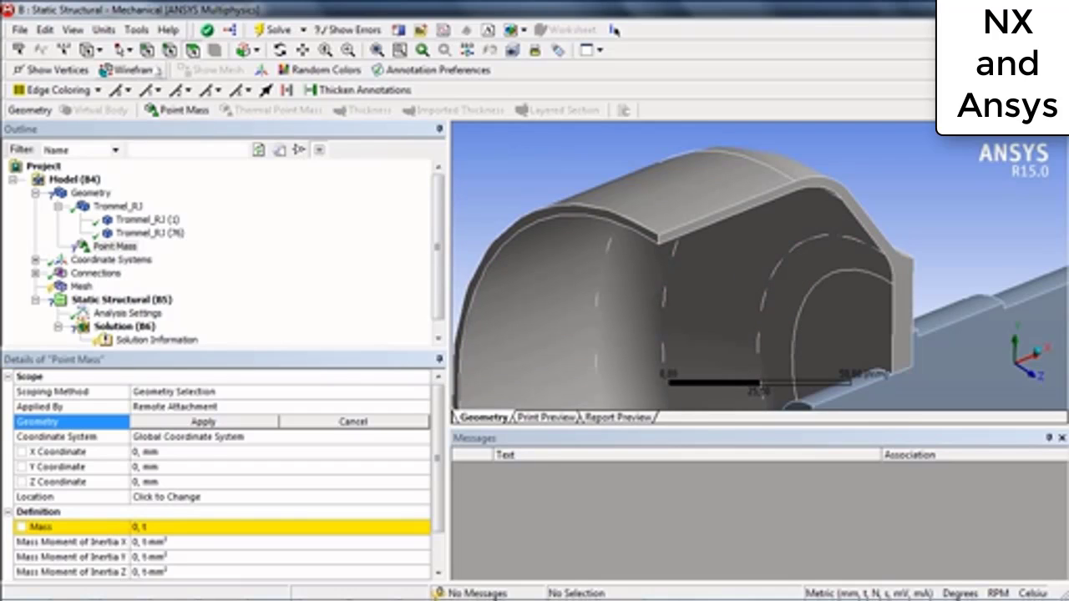
pyautogui.click(658, 237)
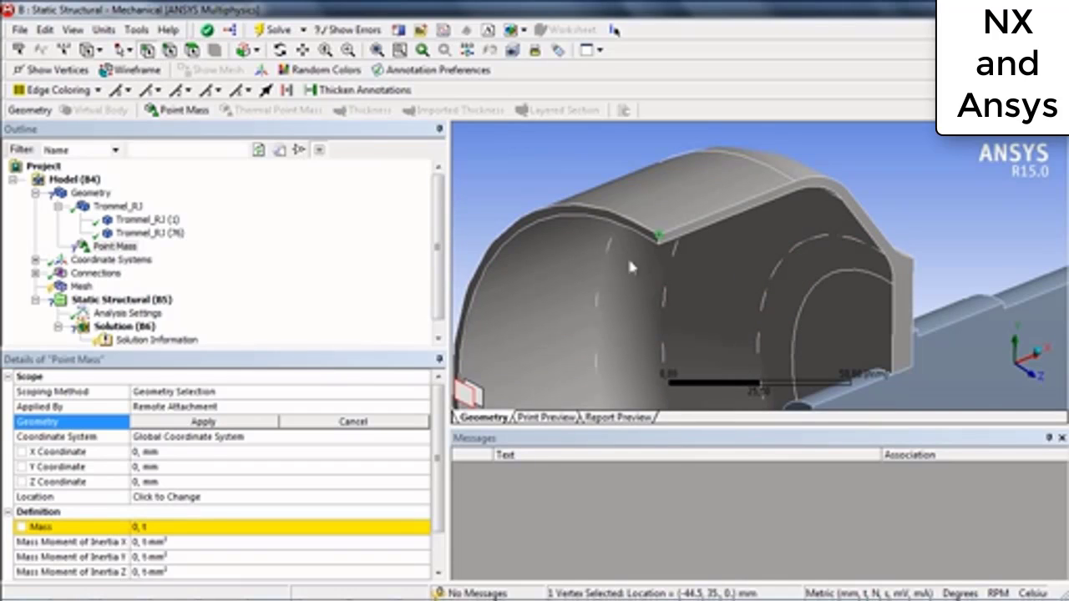
pyautogui.click(260, 426)
pyautogui.click(198, 529)
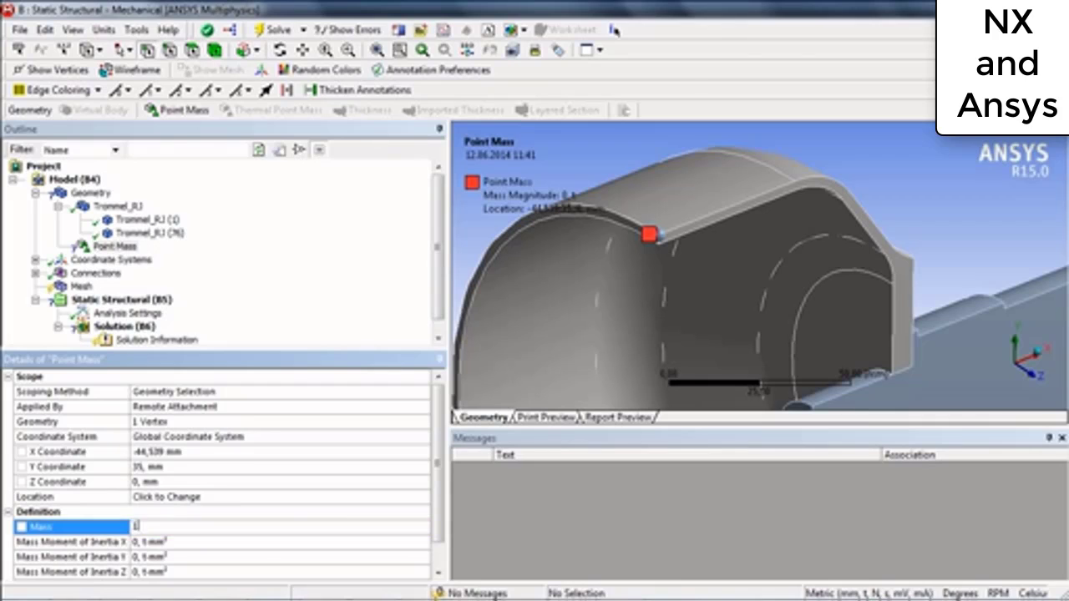
pyautogui.write('1,e-005')
pyautogui.press('Return')
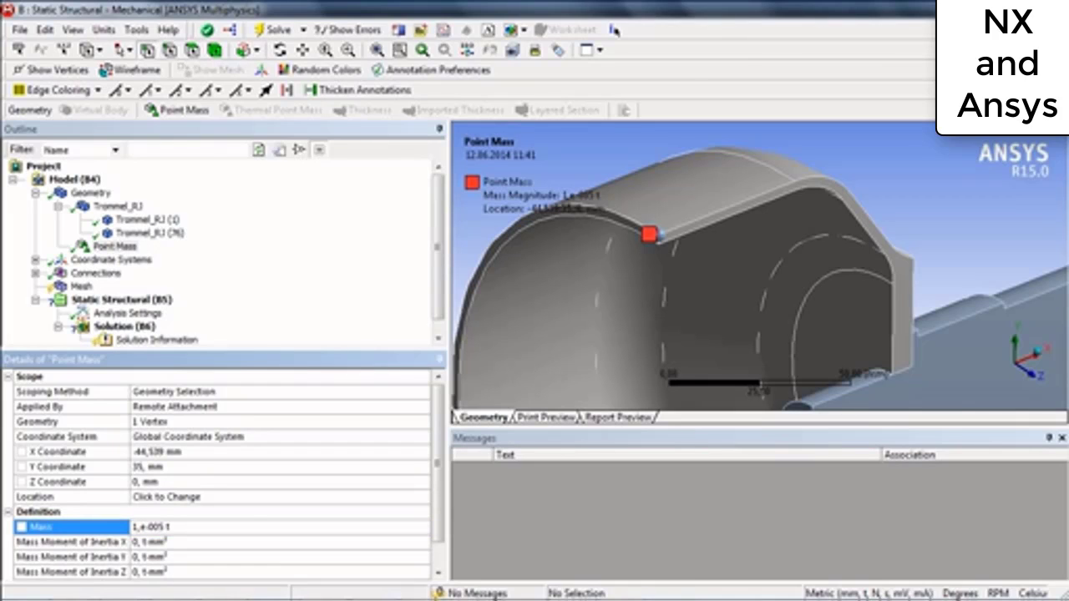
# - Add a body sizing to the drum and shaft bodies with an element size of 5 mm and Hard behavior
pyautogui.scroll(-5, 667, 335)
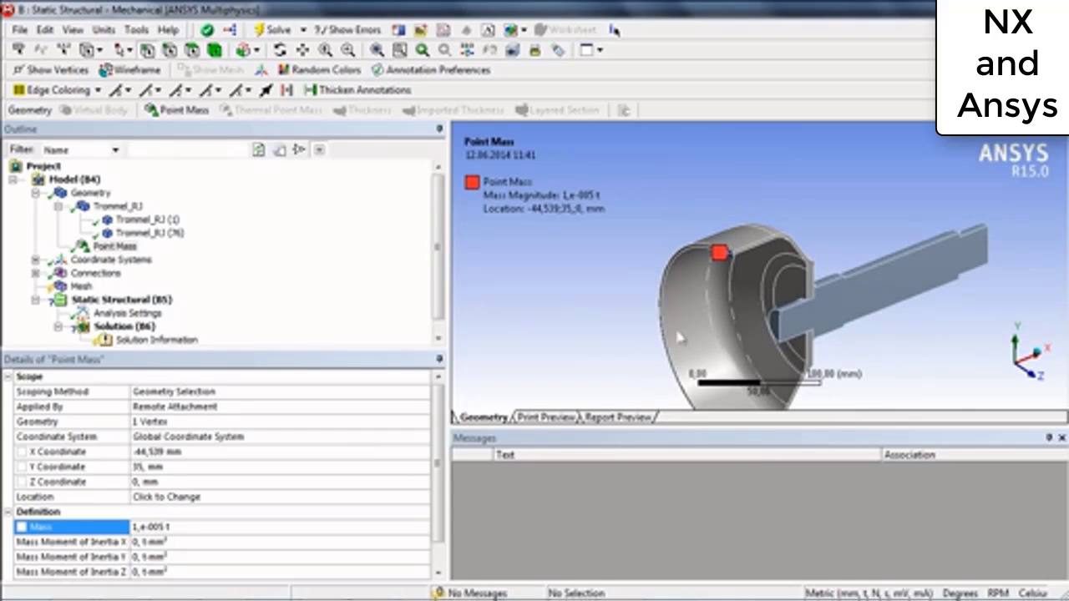
pyautogui.click(80, 287)
pyautogui.rightClick(79, 293)
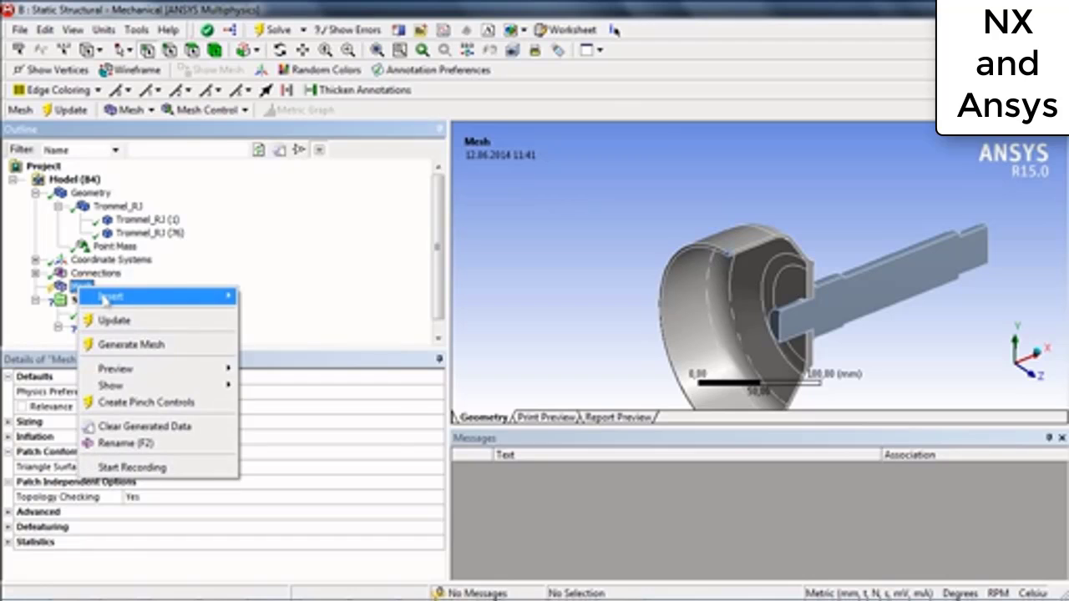
pyautogui.moveTo(214, 299)
pyautogui.click(277, 316)
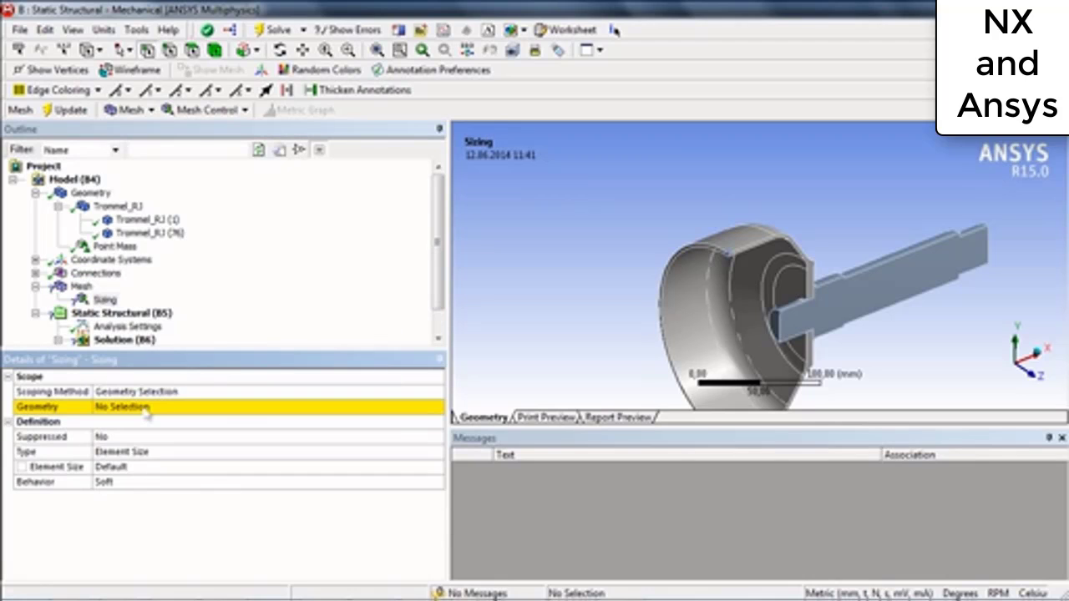
pyautogui.click(162, 406)
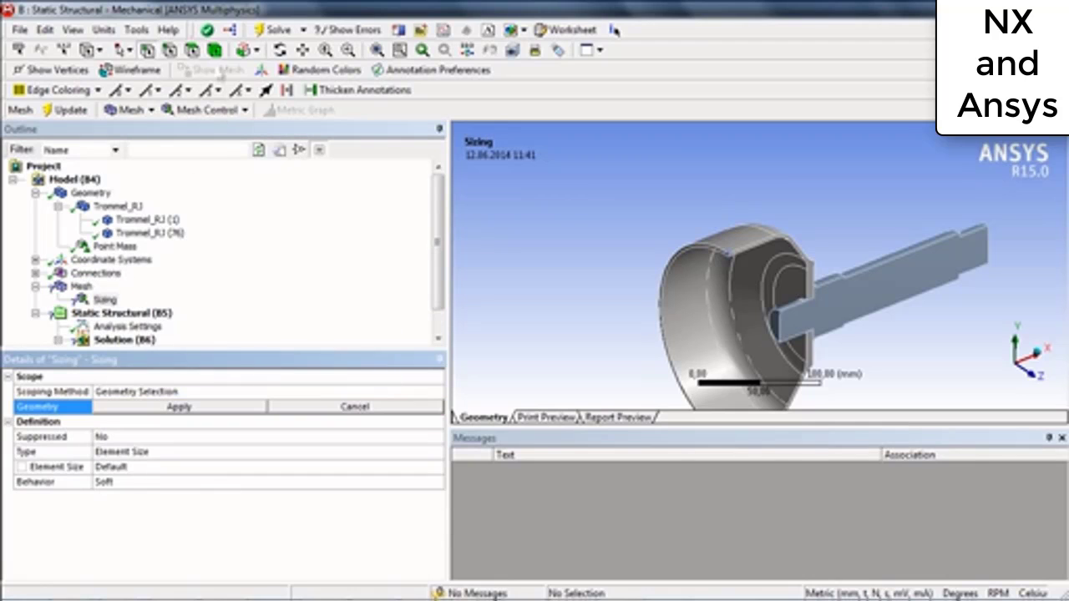
pyautogui.click(760, 288)
pyautogui.keyDown('ctrl'); pyautogui.click(835, 306); pyautogui.keyUp('ctrl')
pyautogui.click(224, 409)
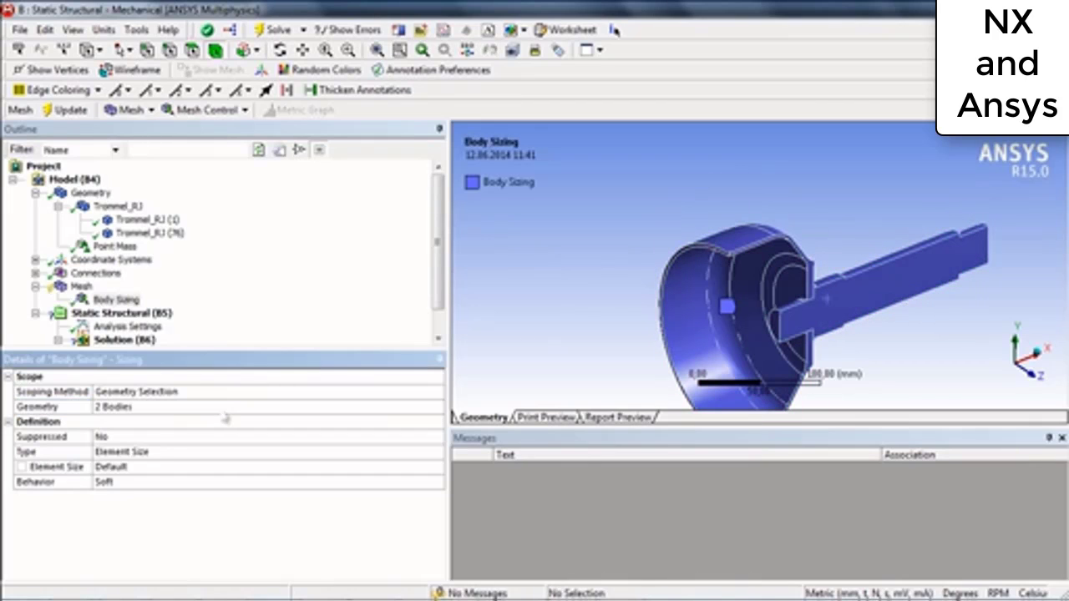
pyautogui.click(152, 468)
pyautogui.press('Return')
pyautogui.doubleClick(156, 488)
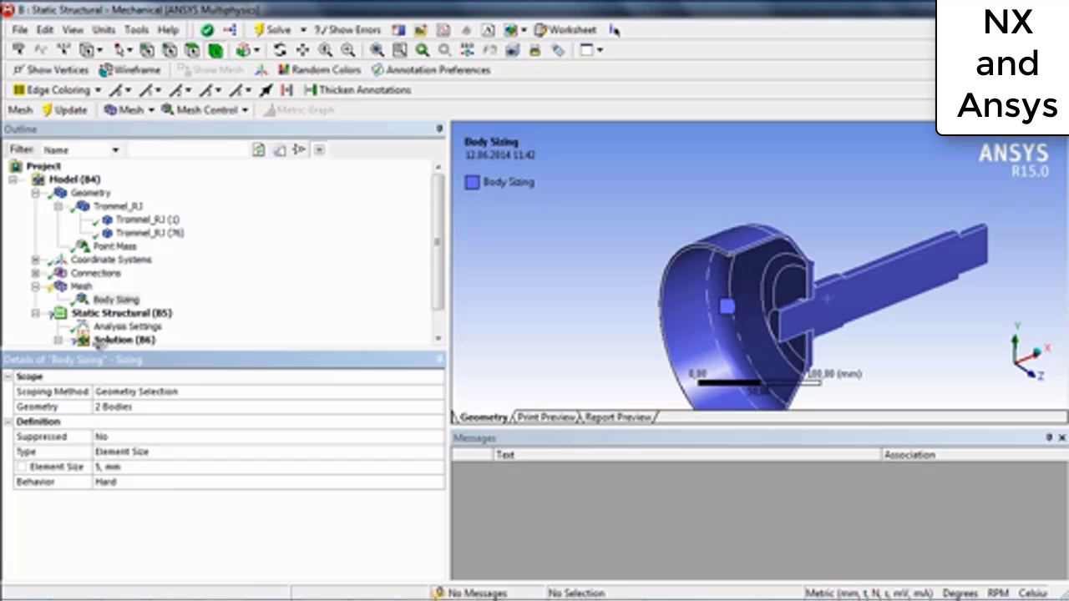
# - Add a face sizing to the drum's two cut faces with an element size of 2 mm, and switch its behavior option
pyautogui.rightClick(84, 286)
pyautogui.moveTo(214, 272)
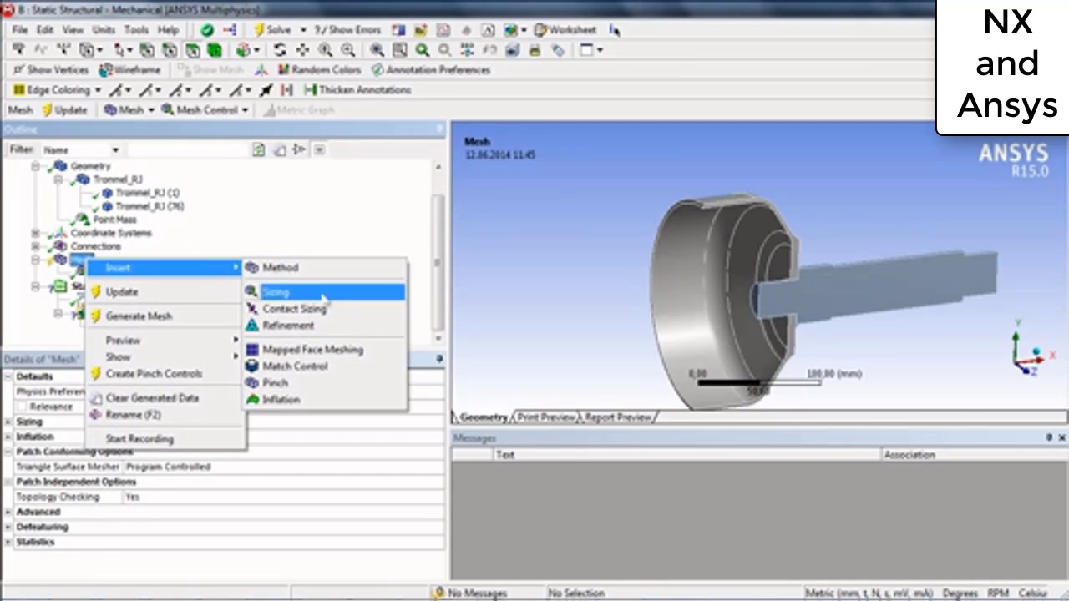
pyautogui.click(276, 292)
pyautogui.click(793, 336)
pyautogui.keyDown('ctrl'); pyautogui.click(798, 338); pyautogui.keyUp('ctrl')
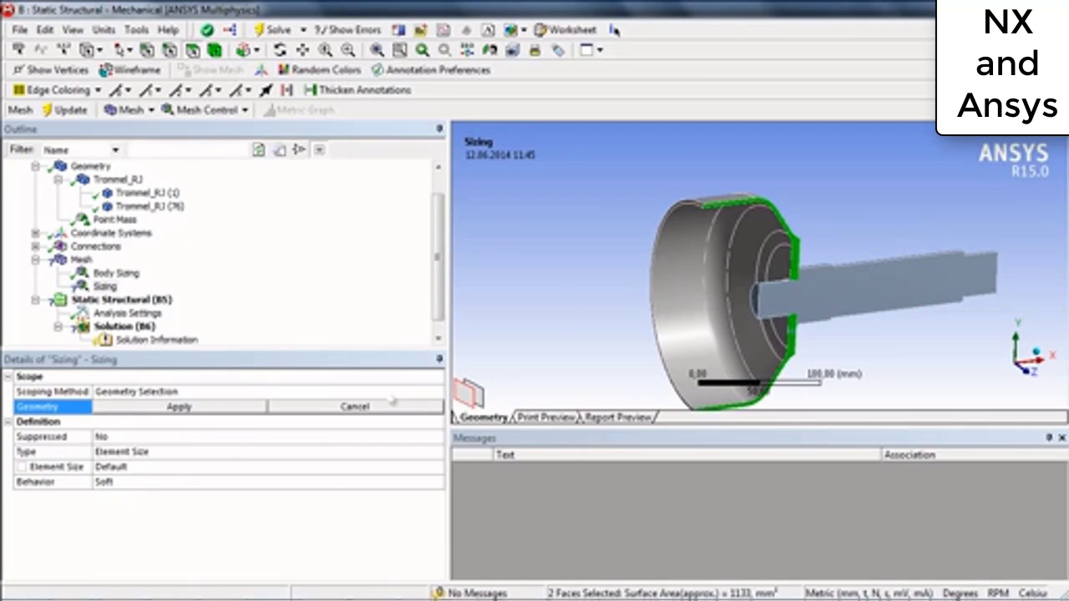
pyautogui.click(179, 407)
pyautogui.click(126, 467)
pyautogui.write('2')
pyautogui.press('Return')
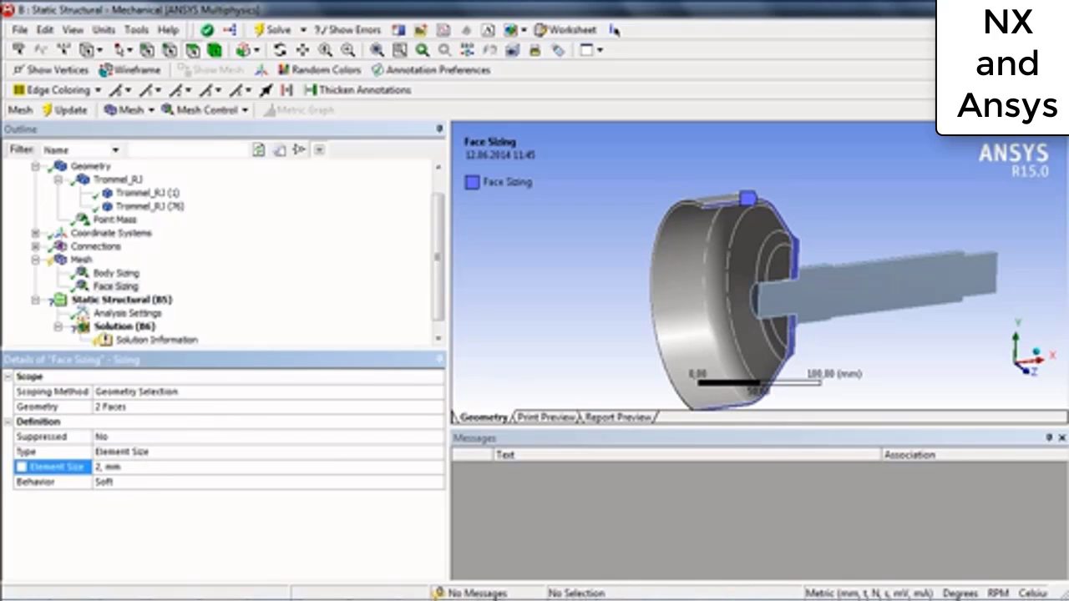
pyautogui.doubleClick(134, 486)
# - Generate the mesh for the drum and shaft assembly
pyautogui.rightClick(92, 260)
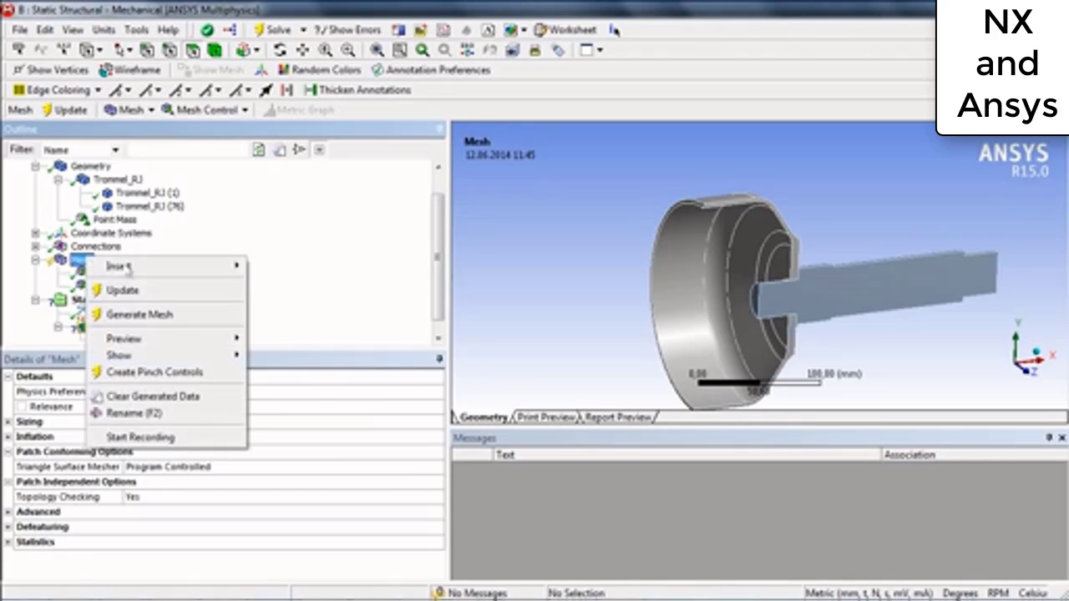
pyautogui.click(213, 315)
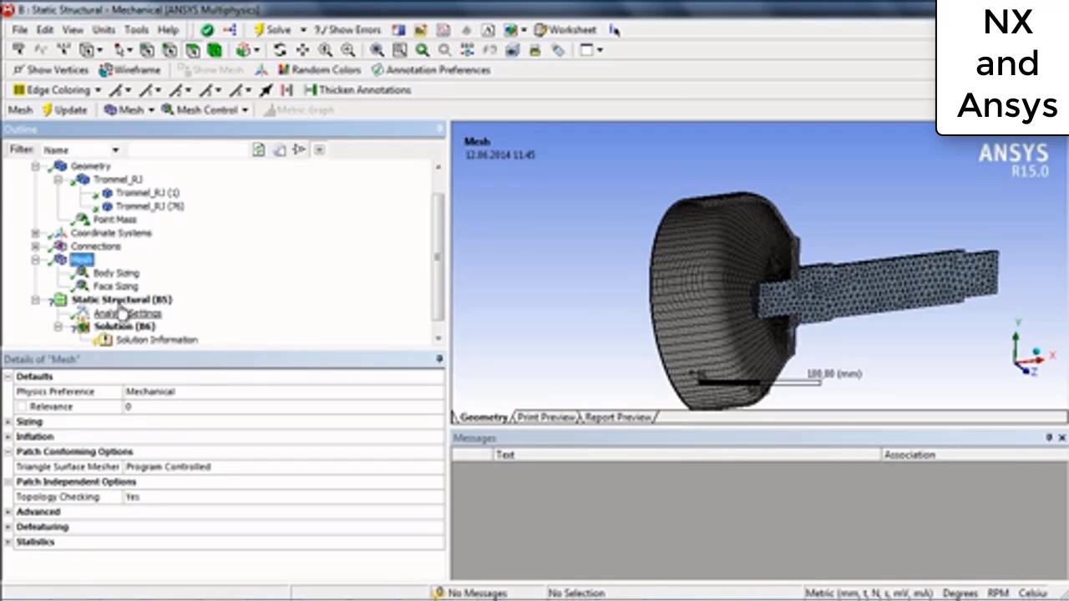
# - Add a frictionless support to the three cut faces of the drum and shaft in the Static Structural analysis
pyautogui.rightClick(121, 300)
pyautogui.moveTo(159, 310)
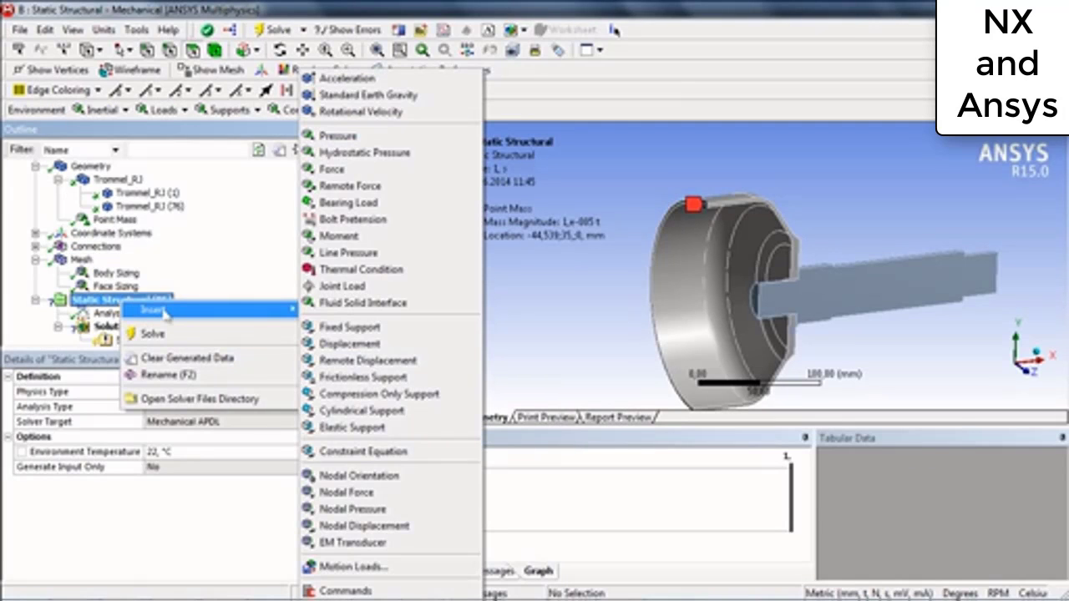
pyautogui.click(350, 376)
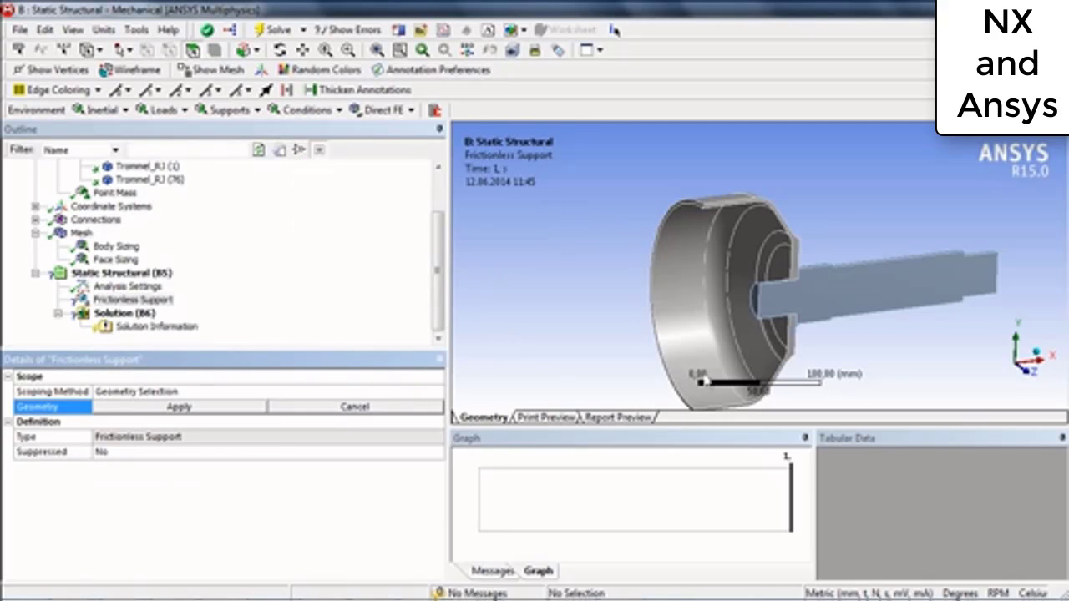
pyautogui.click(815, 279)
pyautogui.keyDown('ctrl'); pyautogui.click(794, 265); pyautogui.keyUp('ctrl')
pyautogui.keyDown('ctrl'); pyautogui.click(794, 332); pyautogui.keyUp('ctrl')
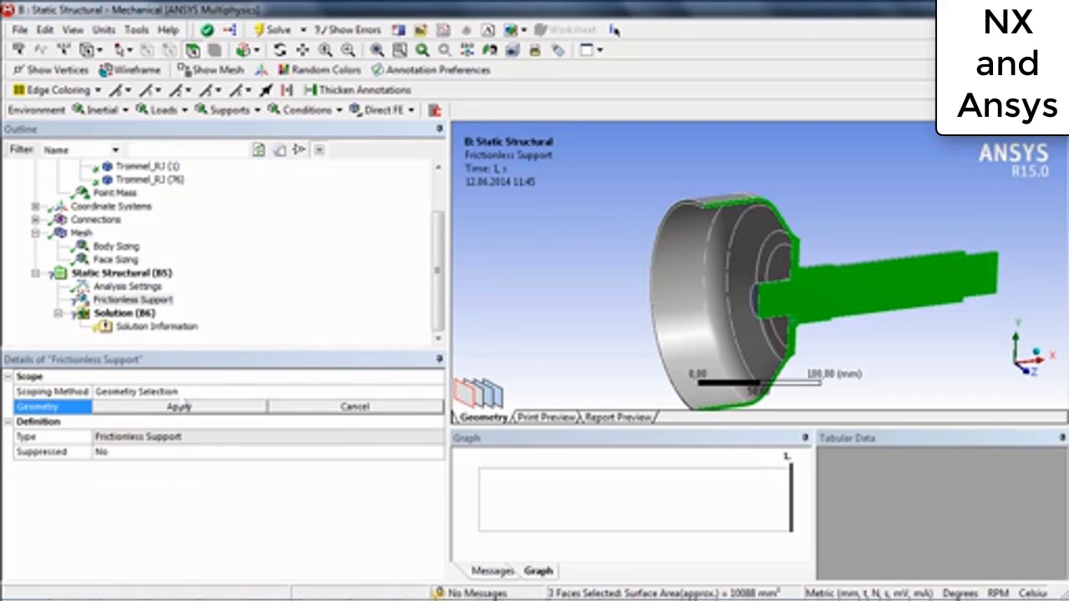
pyautogui.click(180, 406)
# - Add a cylindrical support to the shaft's cylindrical face next to the drum
pyautogui.rightClick(125, 273)
pyautogui.moveTo(207, 287)
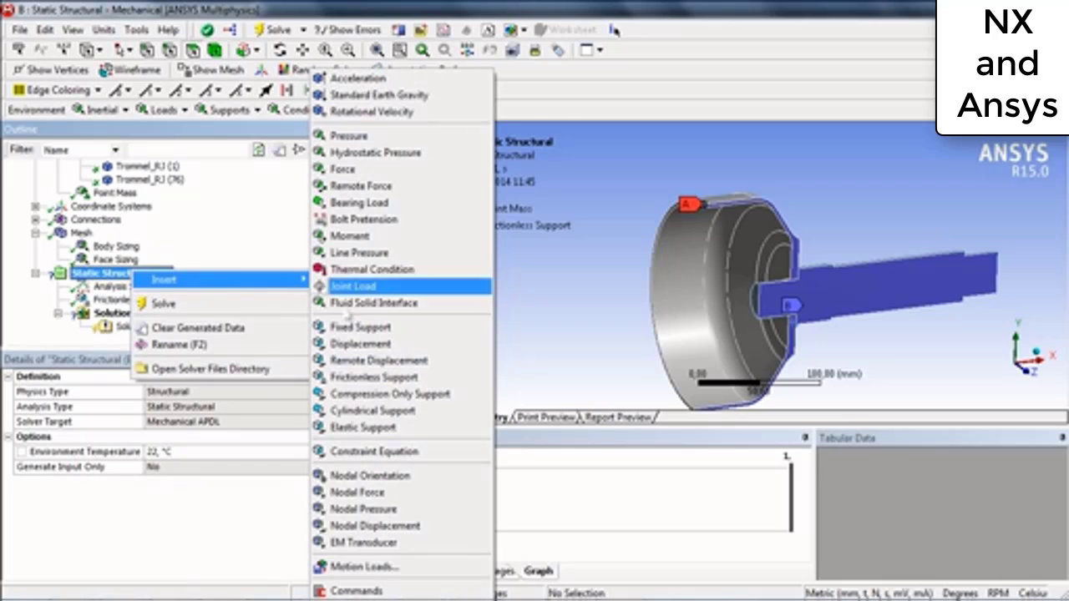
pyautogui.click(372, 410)
pyautogui.moveTo(830, 254); pyautogui.dragTo(801, 325, button='middle')
pyautogui.click(806, 325)
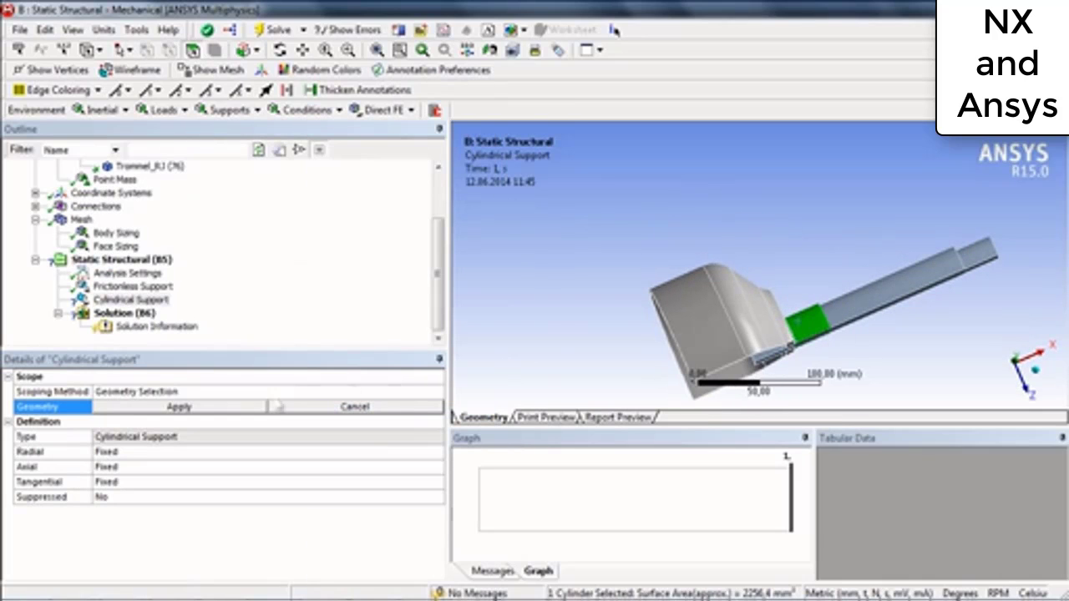
pyautogui.click(255, 409)
# - Add a remote displacement to the cylindrical face at the shaft's free end with X, Y and Z components of 0 mm
pyautogui.rightClick(152, 259)
pyautogui.moveTo(203, 264)
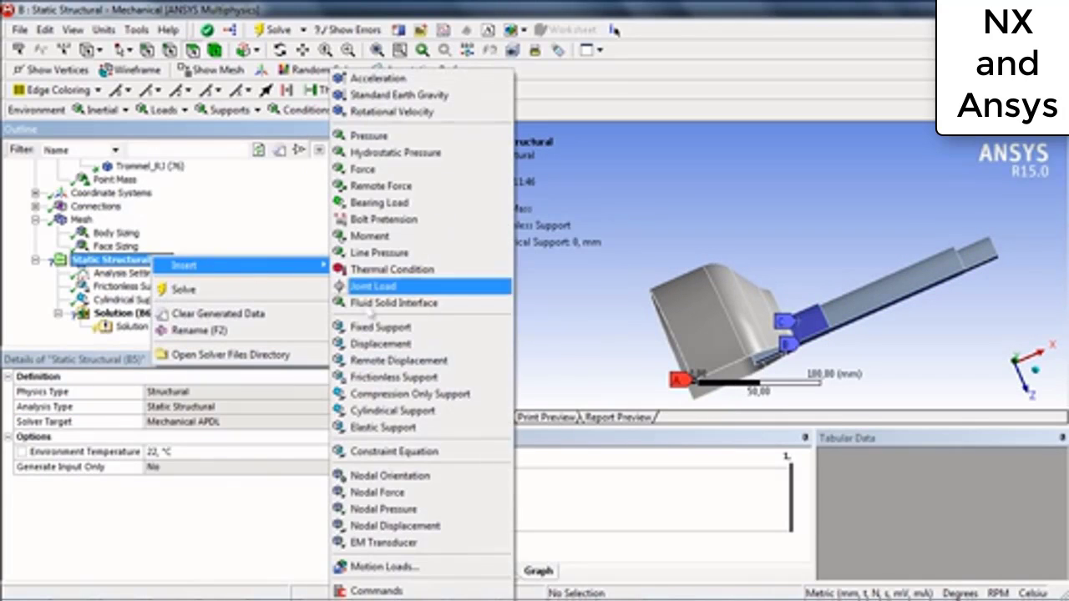
pyautogui.click(398, 360)
pyautogui.click(978, 255)
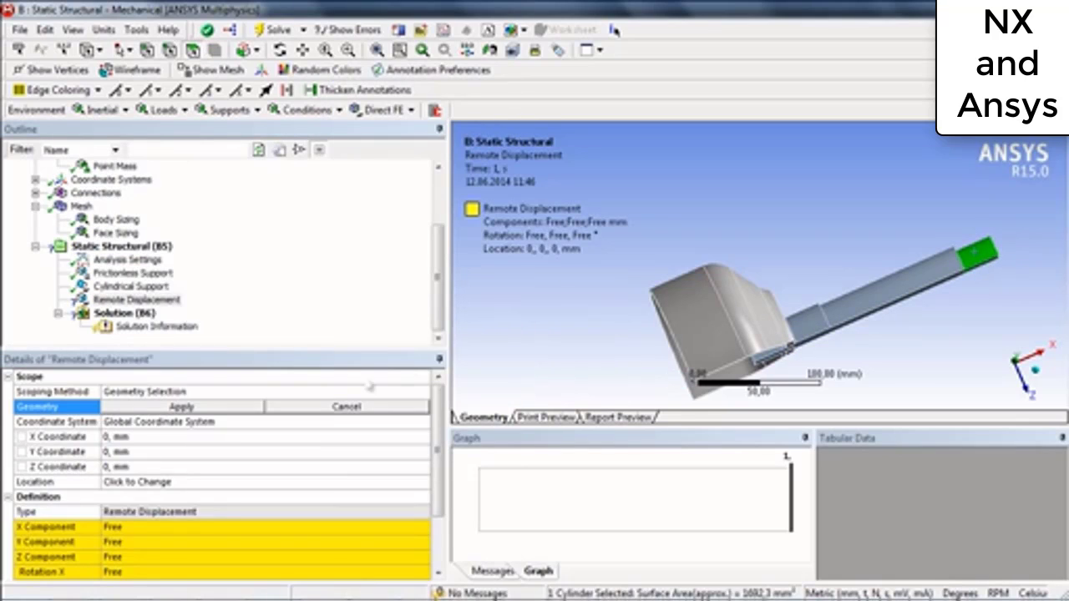
pyautogui.click(208, 409)
pyautogui.click(136, 527)
pyautogui.press('Return')
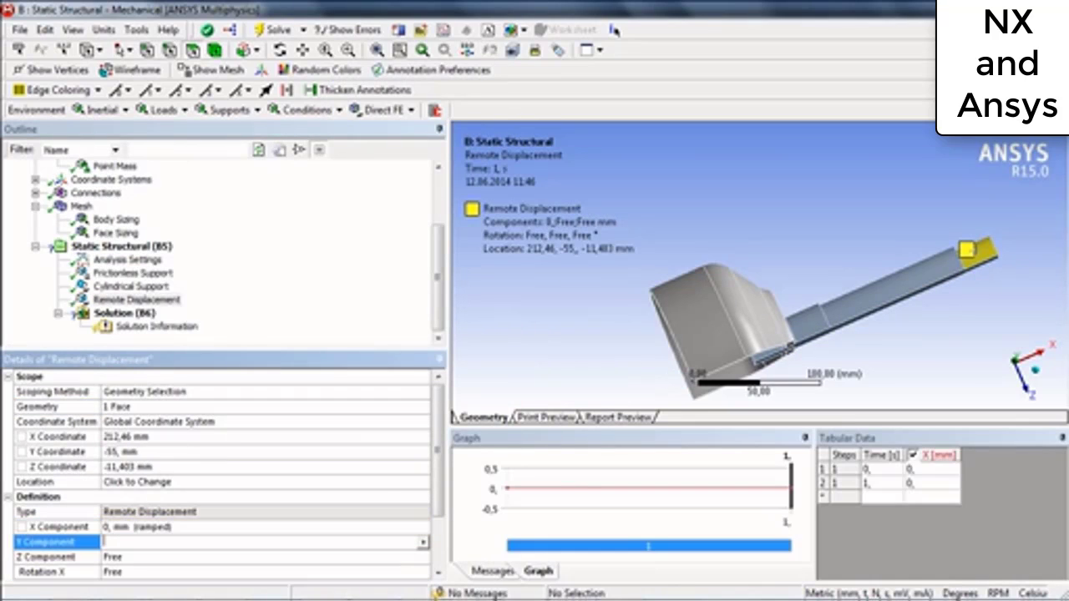
pyautogui.write('0')
pyautogui.press('Return')
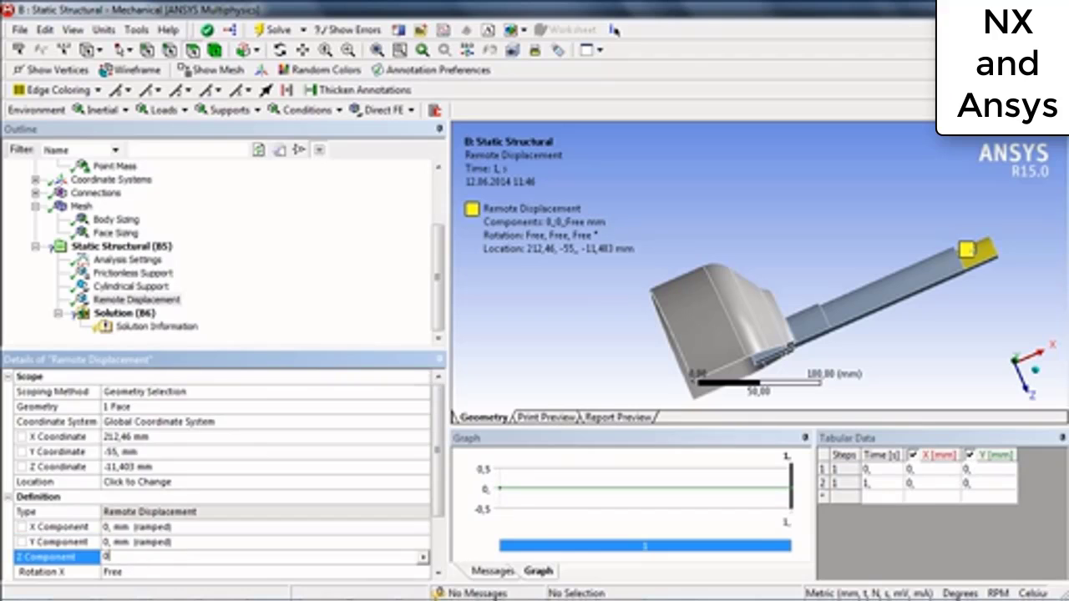
pyautogui.write('0')
pyautogui.press('Return')
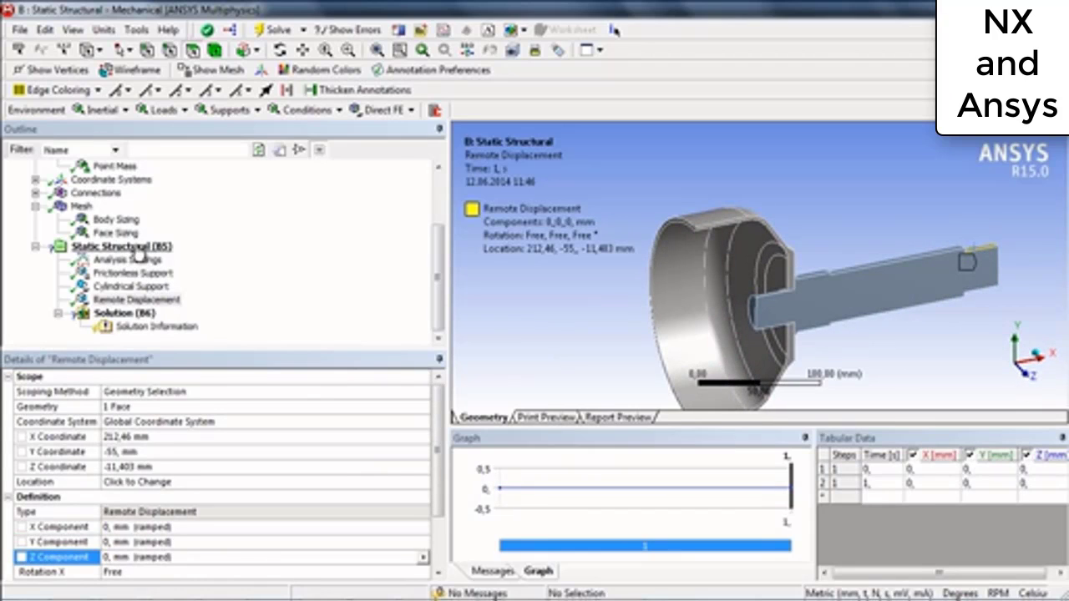
# - Add a rotational velocity for all bodies, taking its axis from the shaft's cylindrical face next to the drum
pyautogui.rightClick(140, 255)
pyautogui.moveTo(171, 254)
pyautogui.click(372, 112)
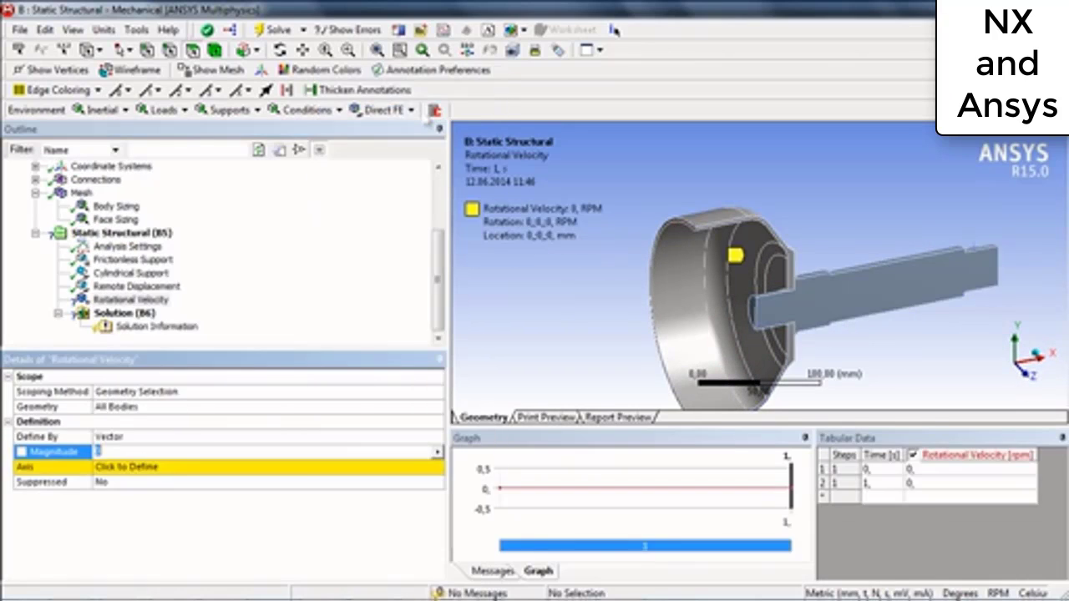
pyautogui.click(126, 467)
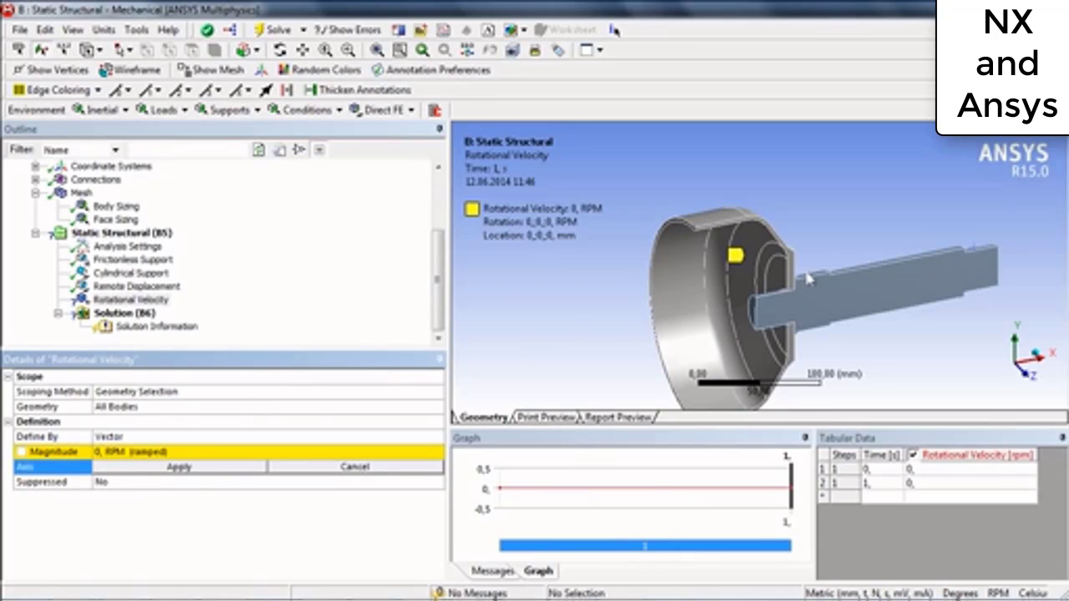
pyautogui.scroll(-3, 814, 298)
pyautogui.moveTo(815, 298); pyautogui.dragTo(823, 296, button='middle')
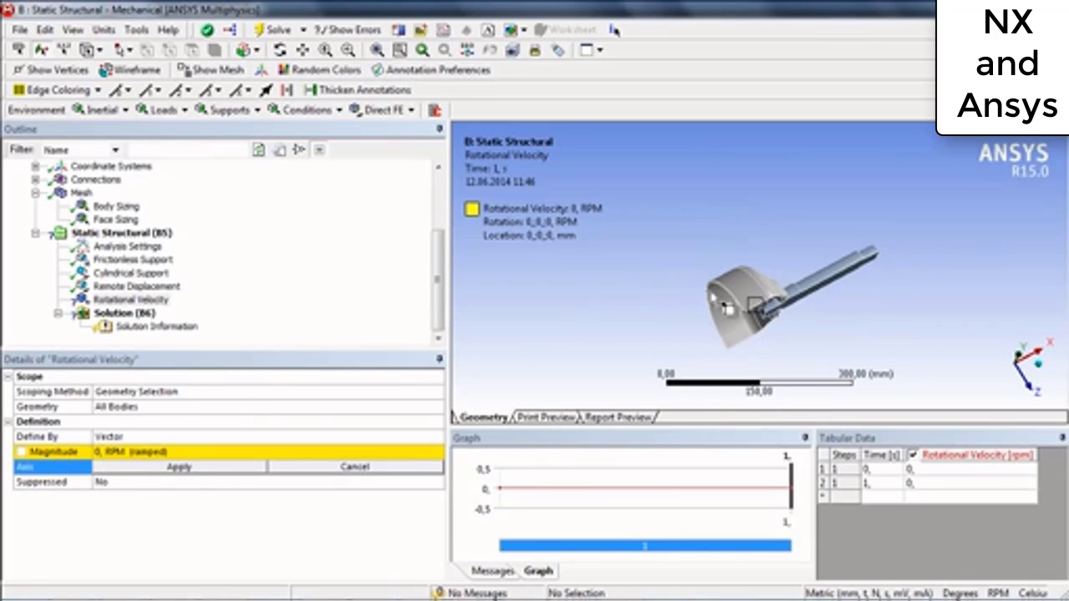
pyautogui.scroll(-3, 791, 287)
pyautogui.scroll(5, 791, 286)
pyautogui.click(806, 321)
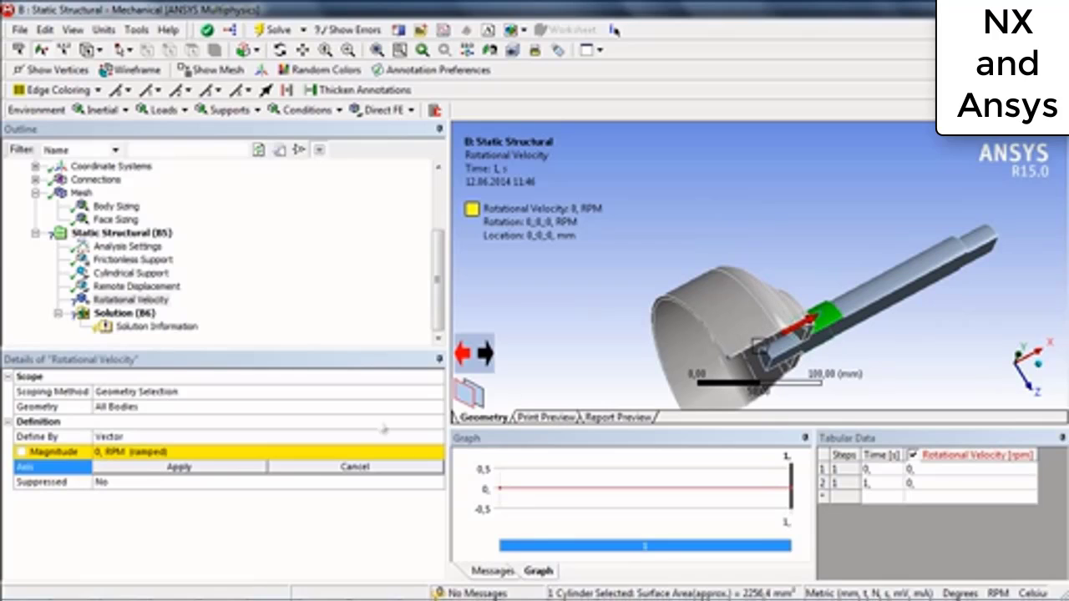
pyautogui.click(190, 469)
# - Set the rotational velocity magnitude to 10000 RPM
pyautogui.click(184, 452)
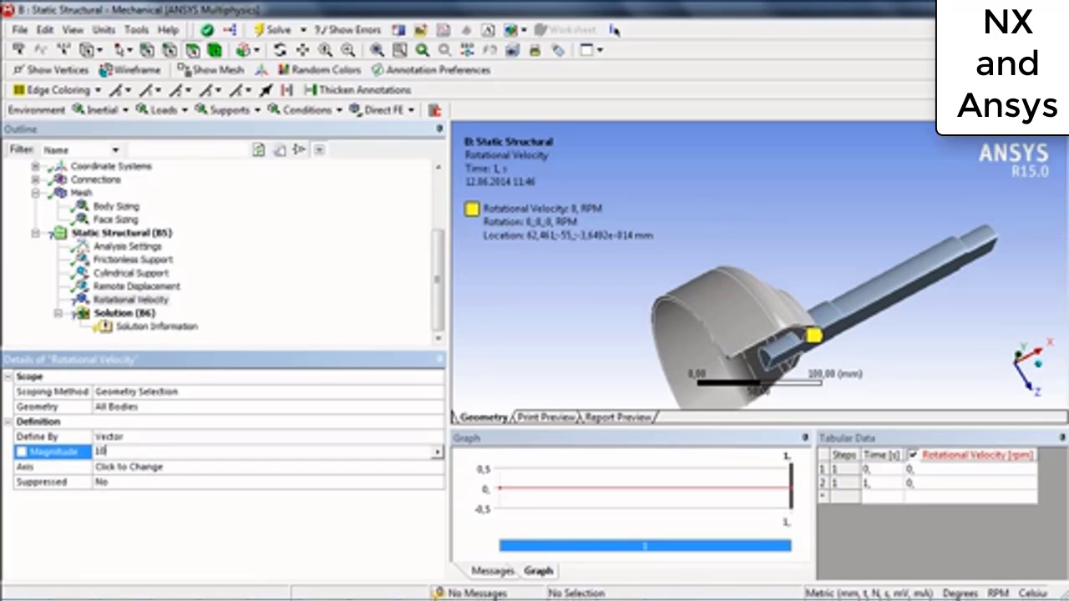
pyautogui.write('10000')
pyautogui.press('Return')
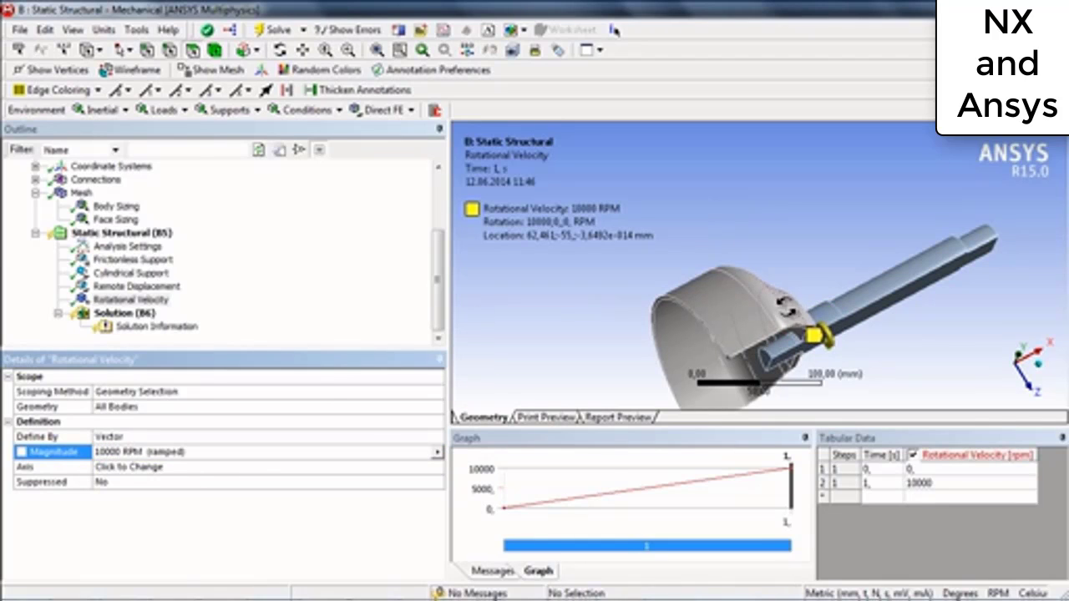
# - Add a Total Deformation result to the Static Structural solution
pyautogui.moveTo(788, 310); pyautogui.dragTo(796, 258, button='middle')
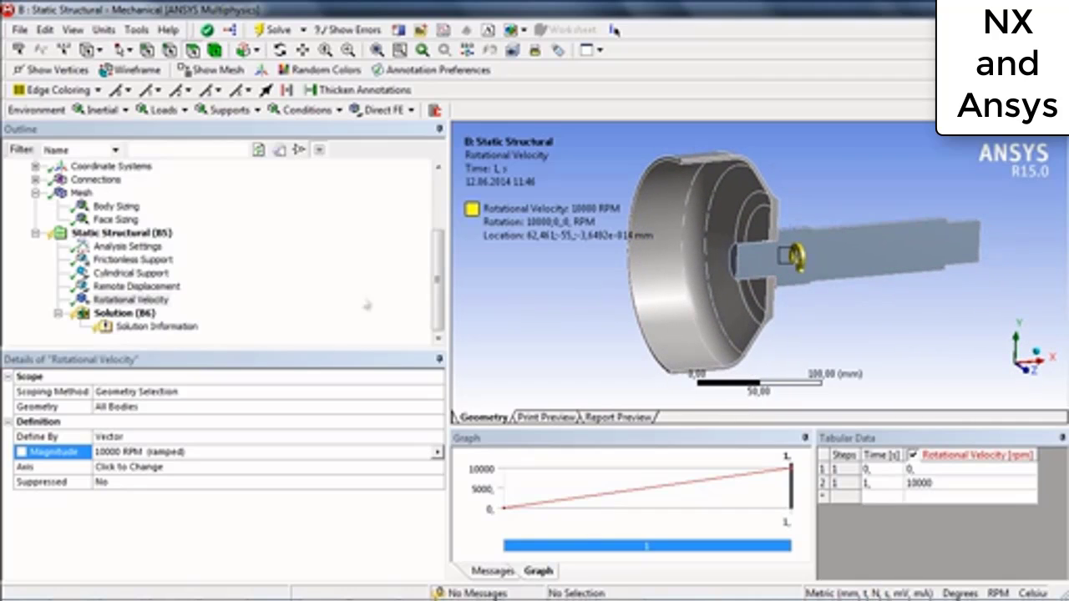
pyautogui.rightClick(112, 314)
pyautogui.moveTo(143, 321)
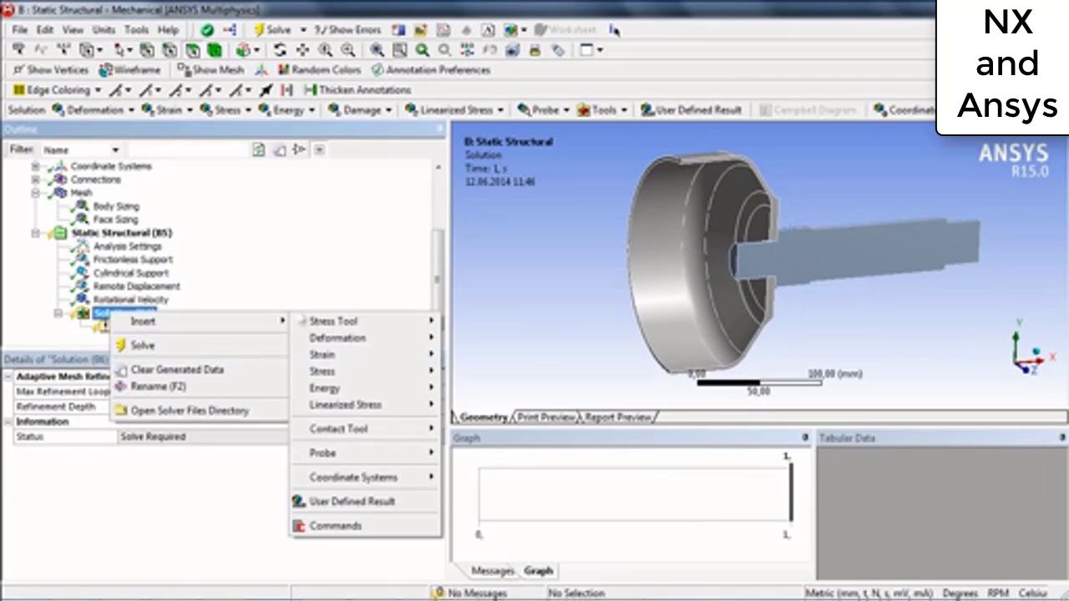
pyautogui.moveTo(359, 336)
pyautogui.click(469, 339)
# - Solve the static structural analysis and display the Total Deformation result
pyautogui.rightClick(126, 299)
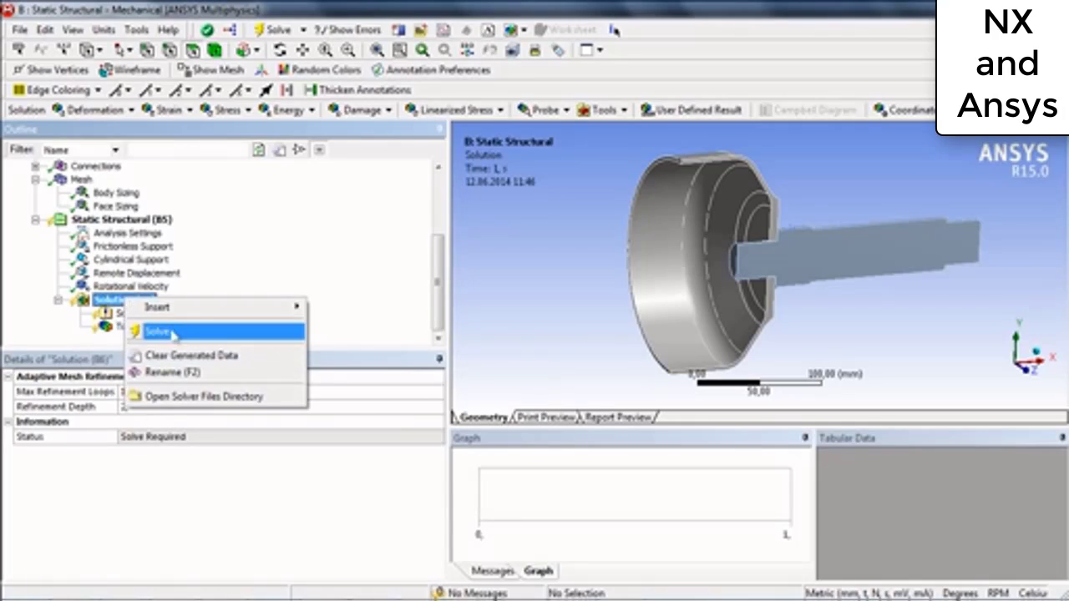
pyautogui.click(156, 331)
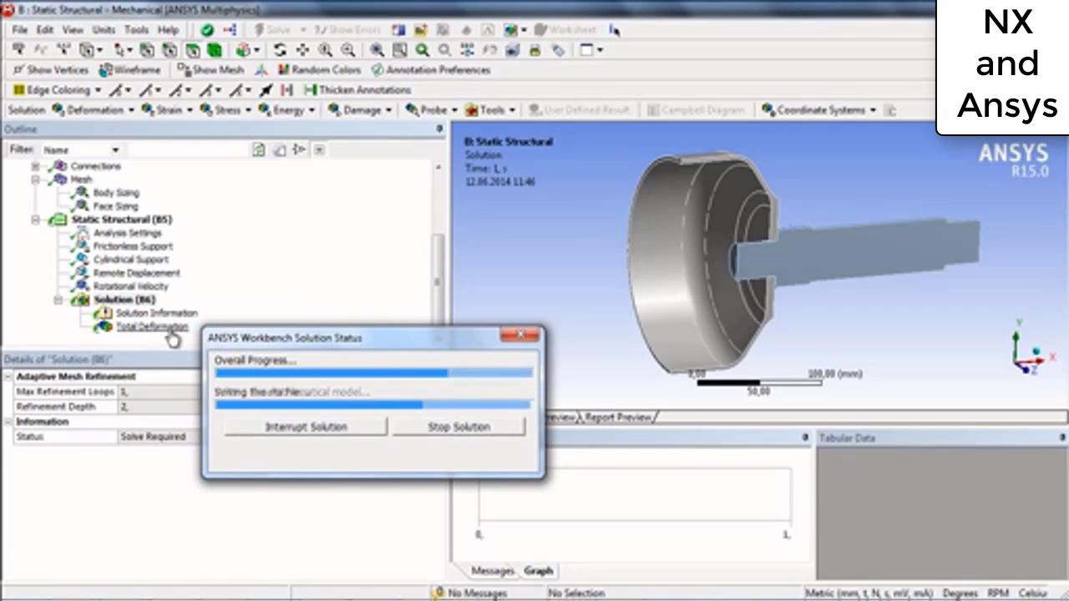
pyautogui.click(167, 328)
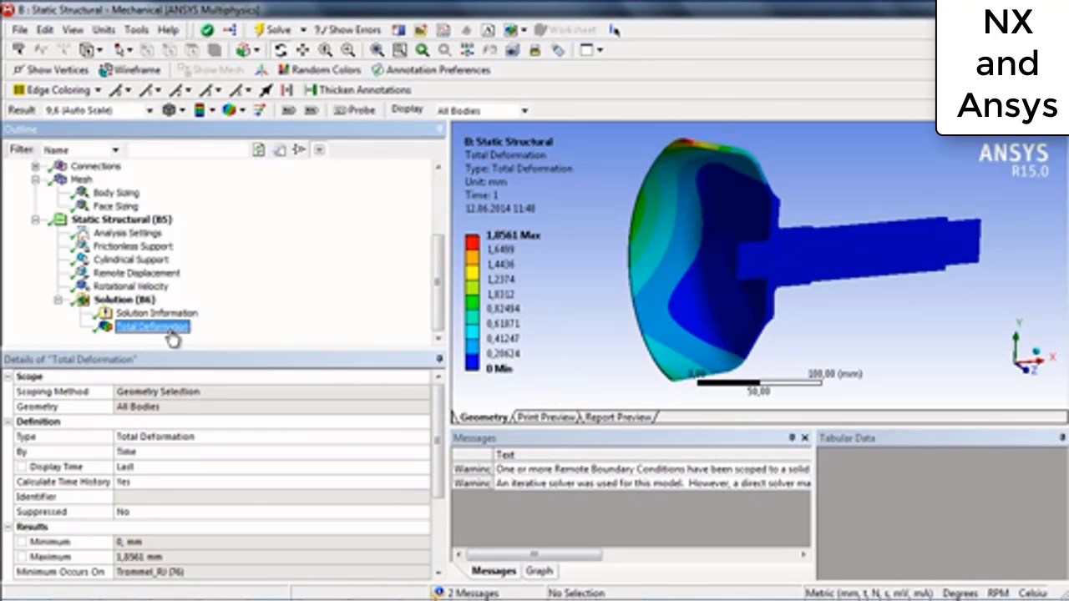
# - Overlay the undeformed wireframe on the total deformation plot, keeping the automatic deformation scale
pyautogui.click(149, 110)
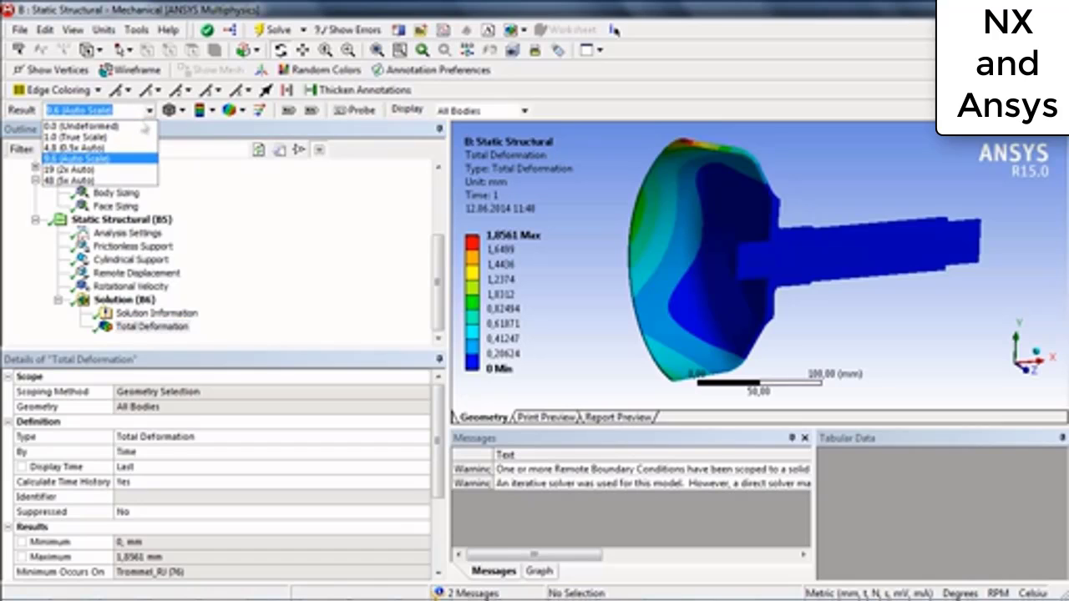
pyautogui.click(151, 112)
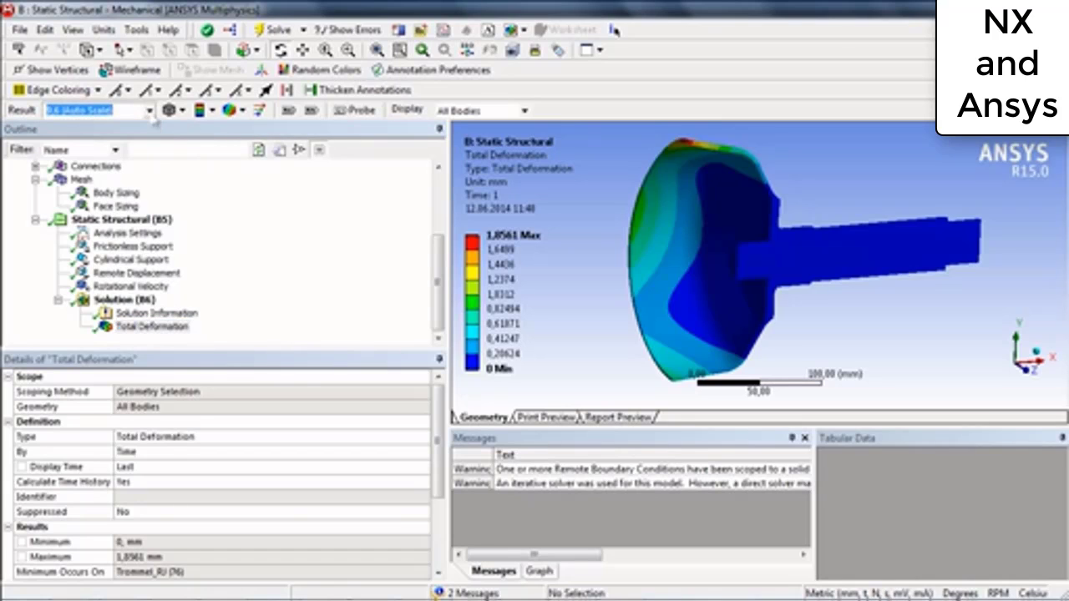
pyautogui.click(230, 110)
pyautogui.click(253, 148)
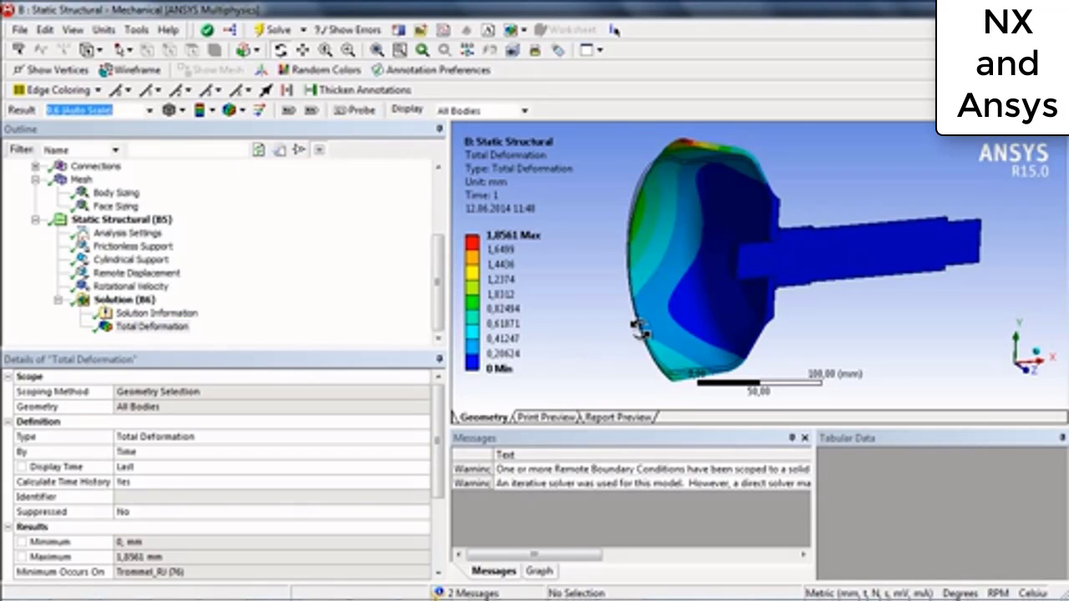
# - Play the total deformation animation with 10 frames and pause it
pyautogui.click(538, 570)
pyautogui.click(519, 459)
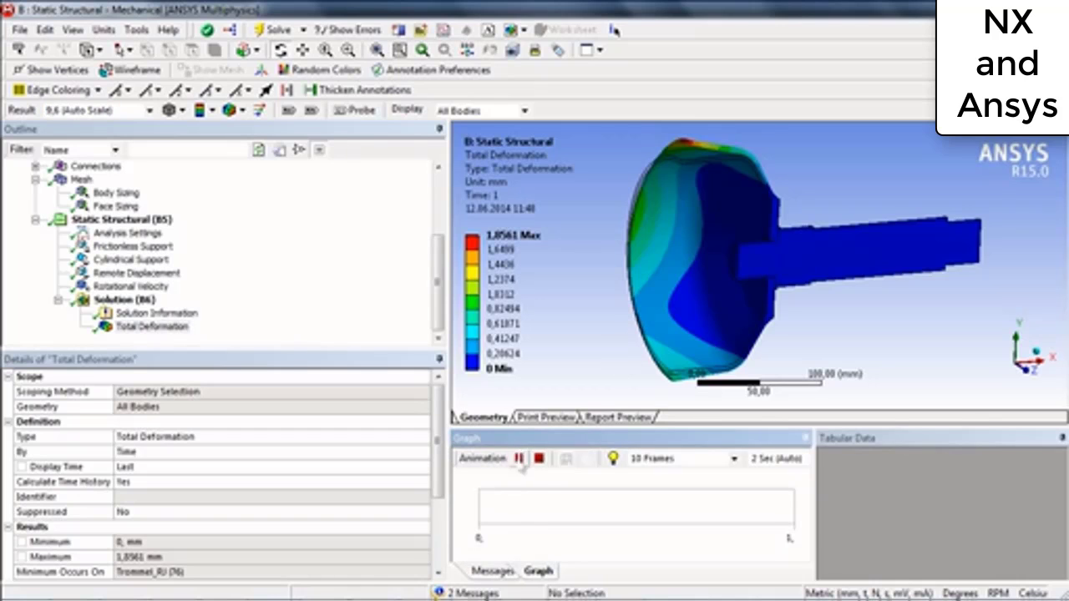
pyautogui.click(520, 460)
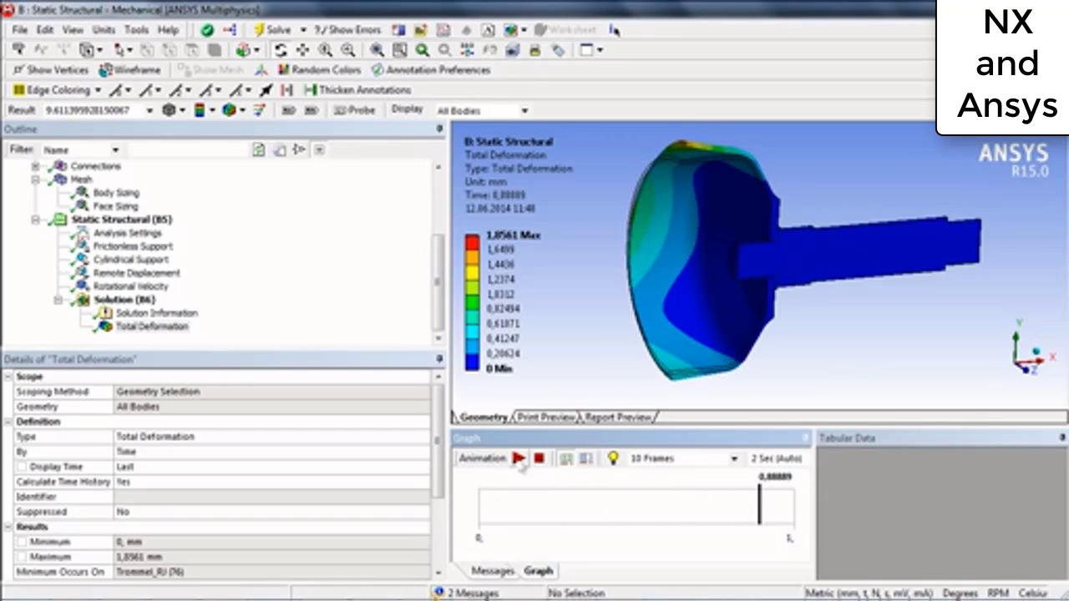
# - Switch to Workbench, set parameter P3 - Basis_Dicke_DS of the current design point to 5, and return to the project schematic
pyautogui.hotkey('alt', 'Tab')
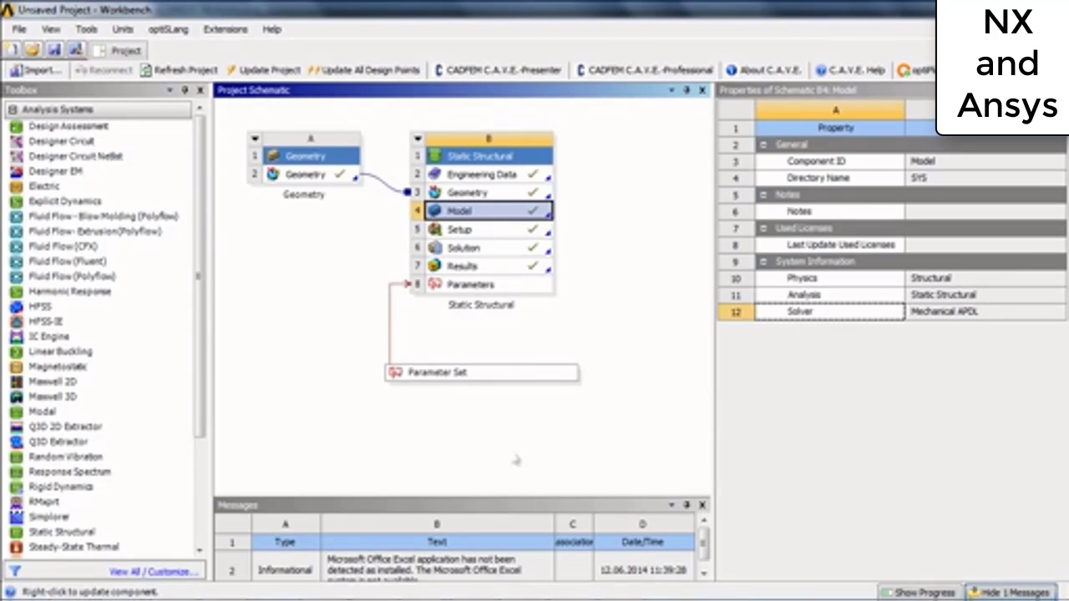
pyautogui.doubleClick(484, 374)
pyautogui.click(804, 148)
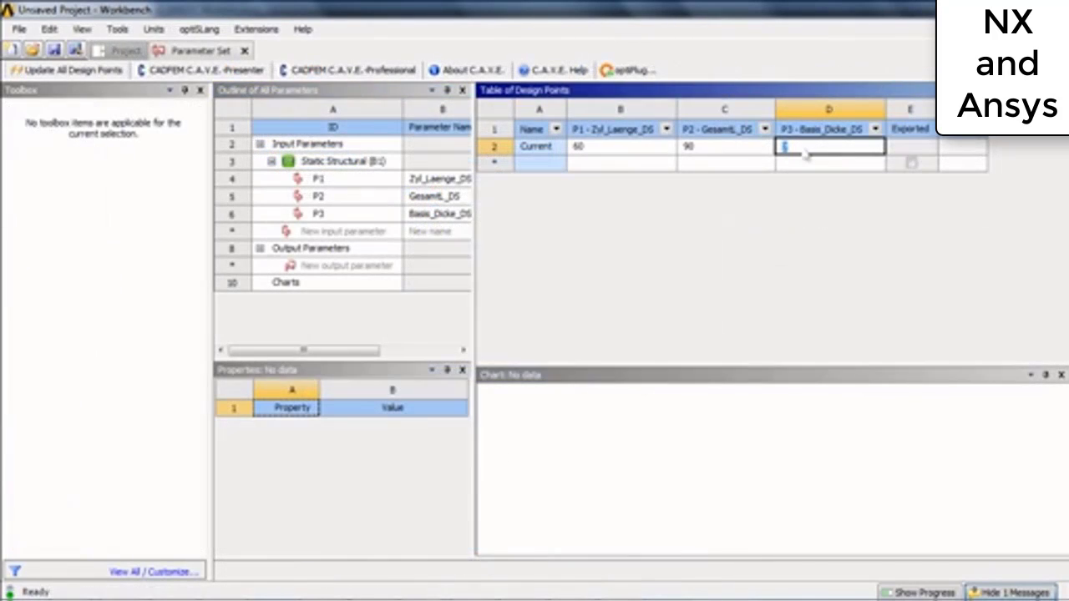
pyautogui.press('Return')
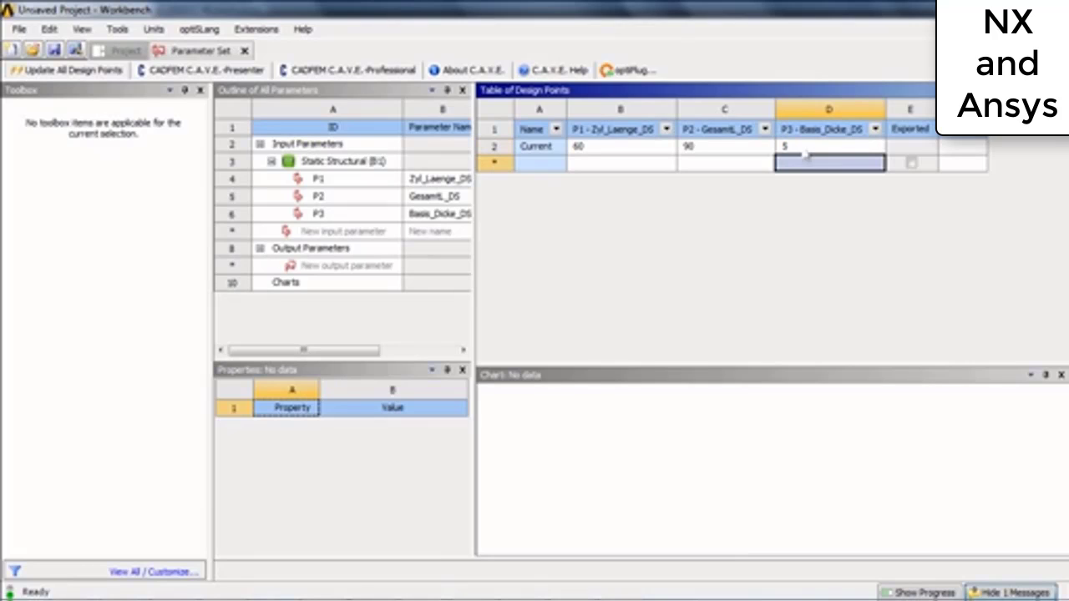
pyautogui.click(244, 50)
# - Reopen the Static Structural model and have it re-read the upstream data
pyautogui.click(460, 214)
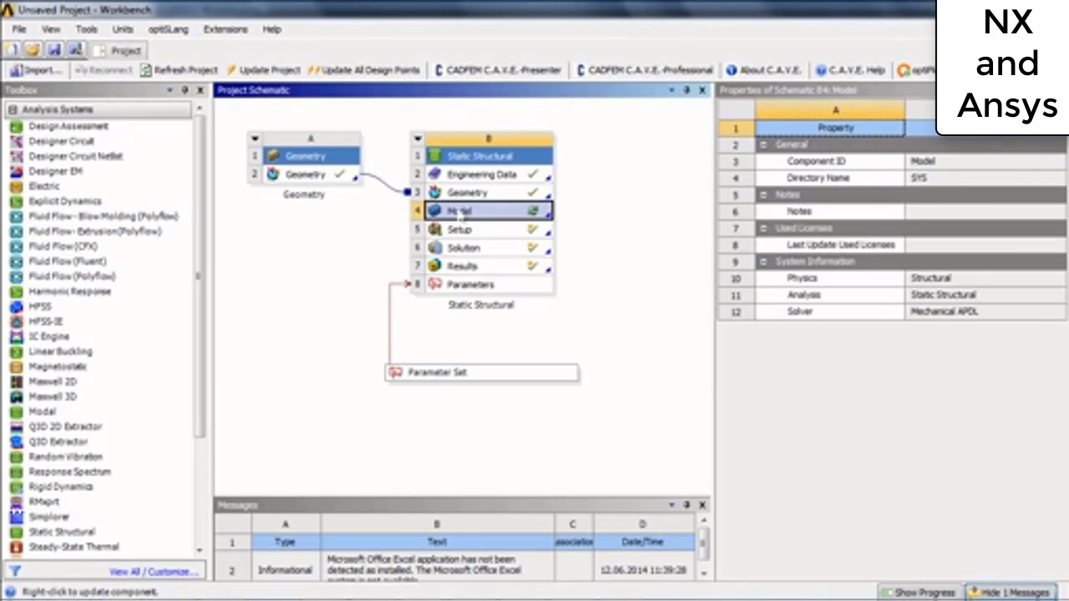
pyautogui.doubleClick(460, 214)
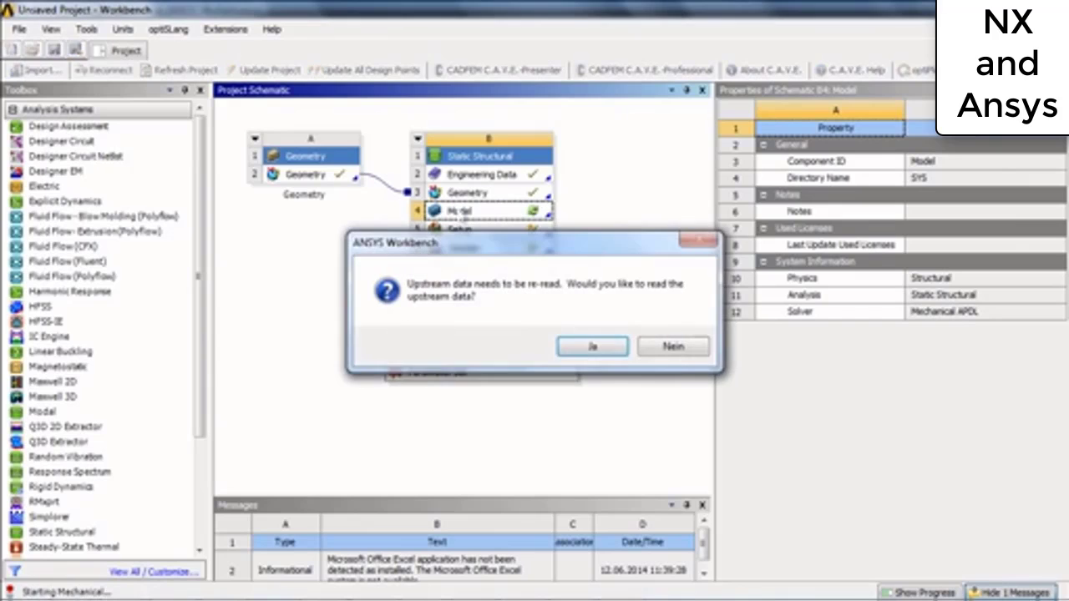
pyautogui.click(599, 365)
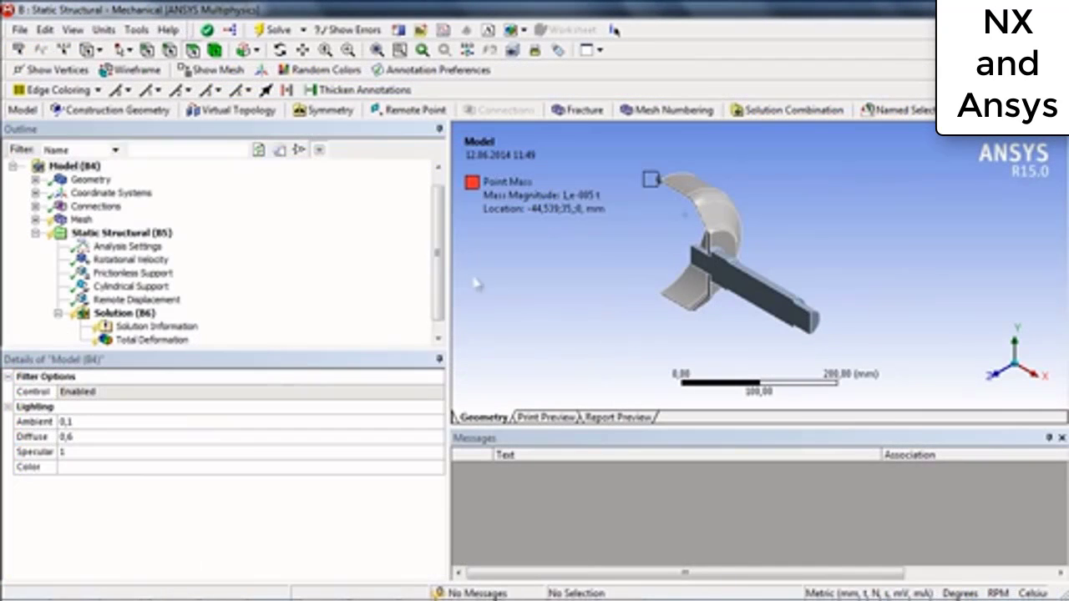
# - Expose the mass of the Trommel_RJ (1) body as an output parameter
pyautogui.click(81, 220)
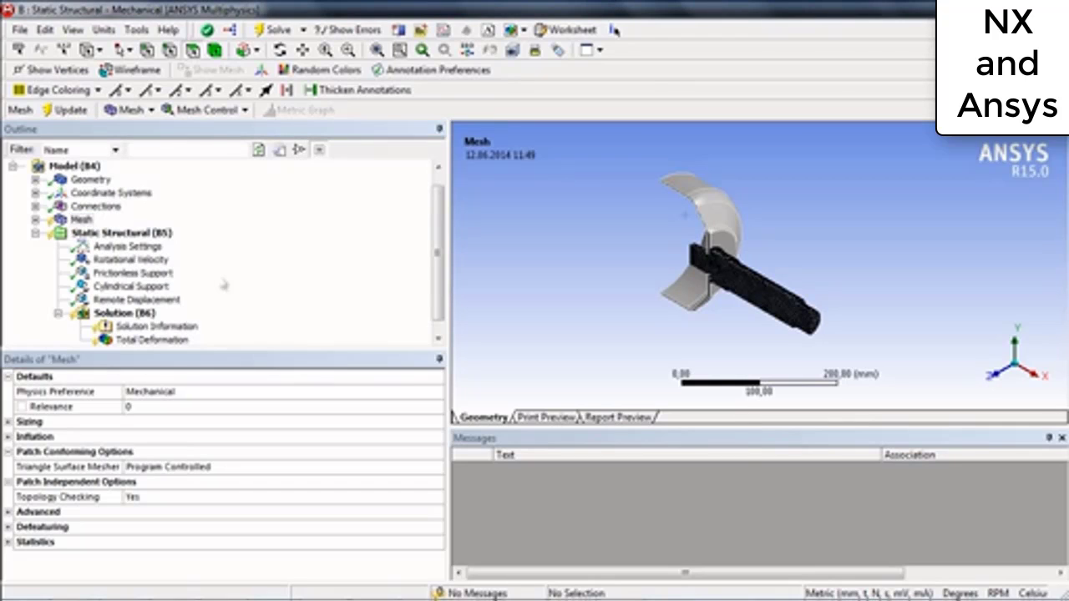
pyautogui.click(35, 180)
pyautogui.click(58, 193)
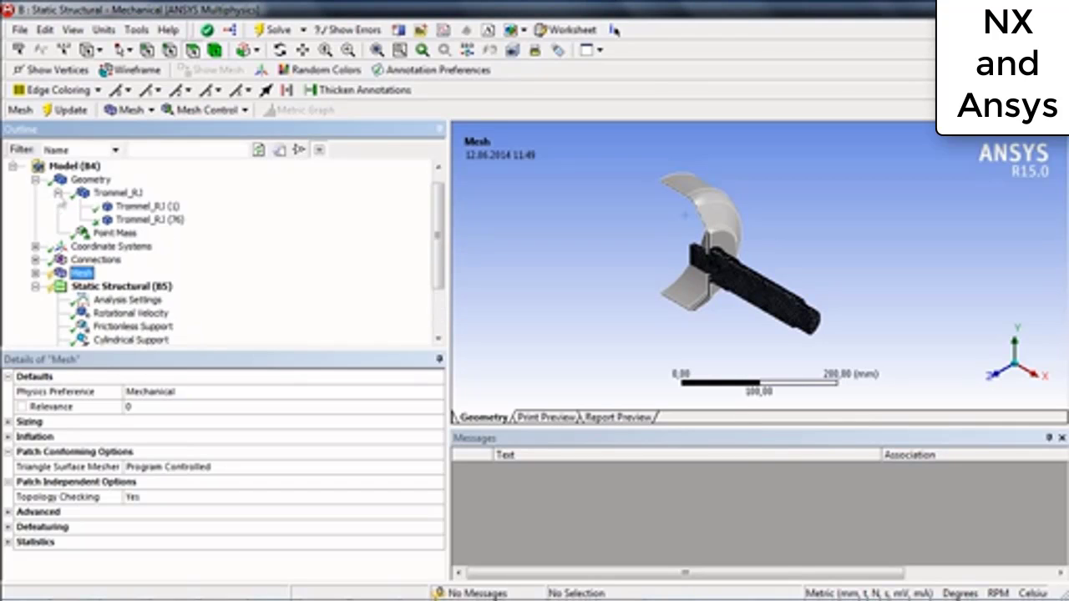
pyautogui.click(132, 207)
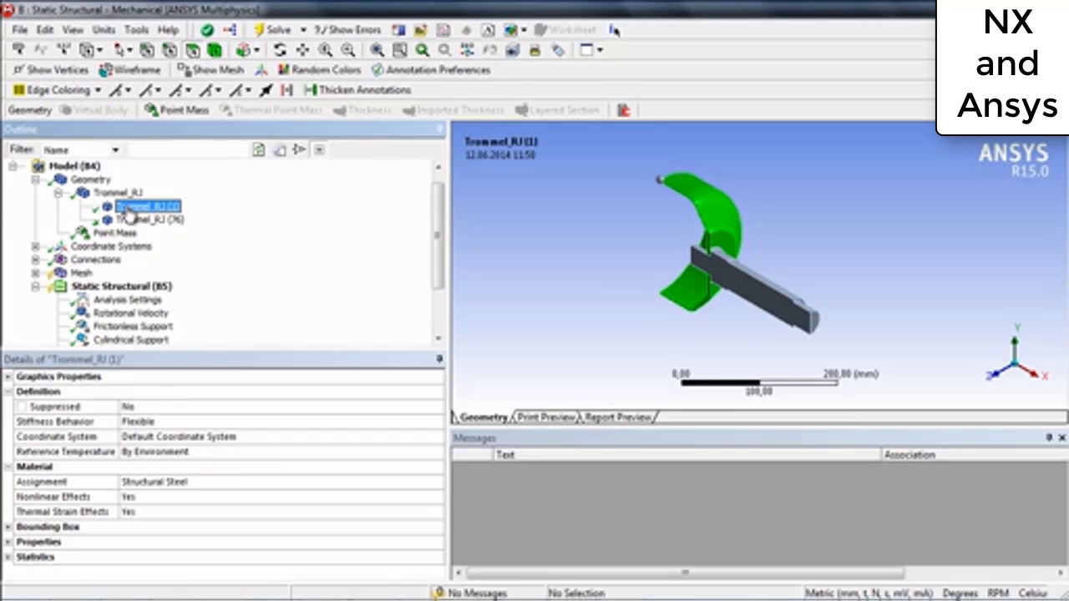
pyautogui.click(16, 541)
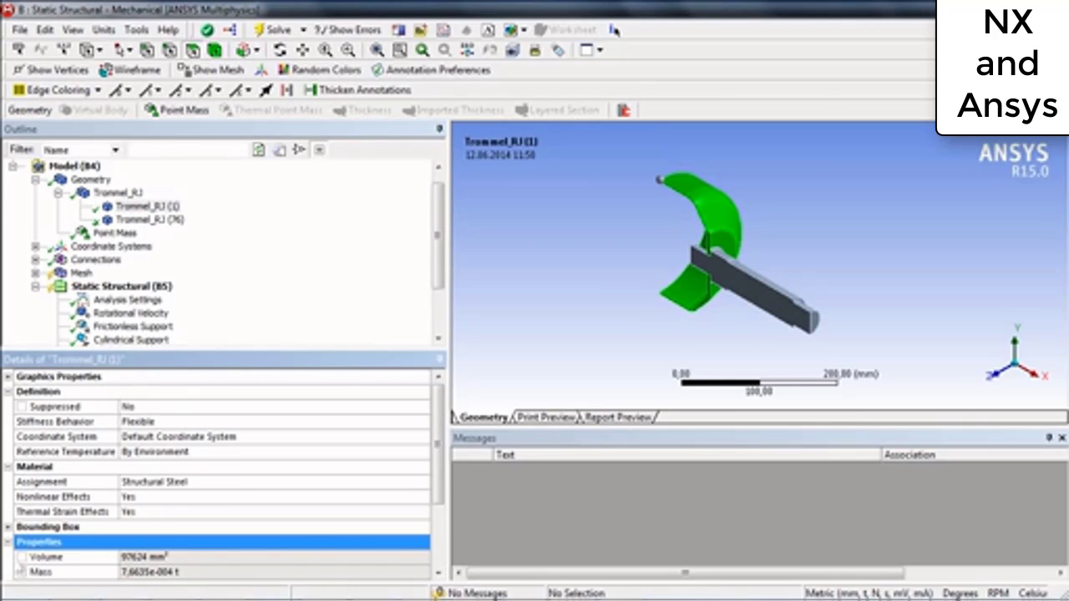
pyautogui.click(23, 573)
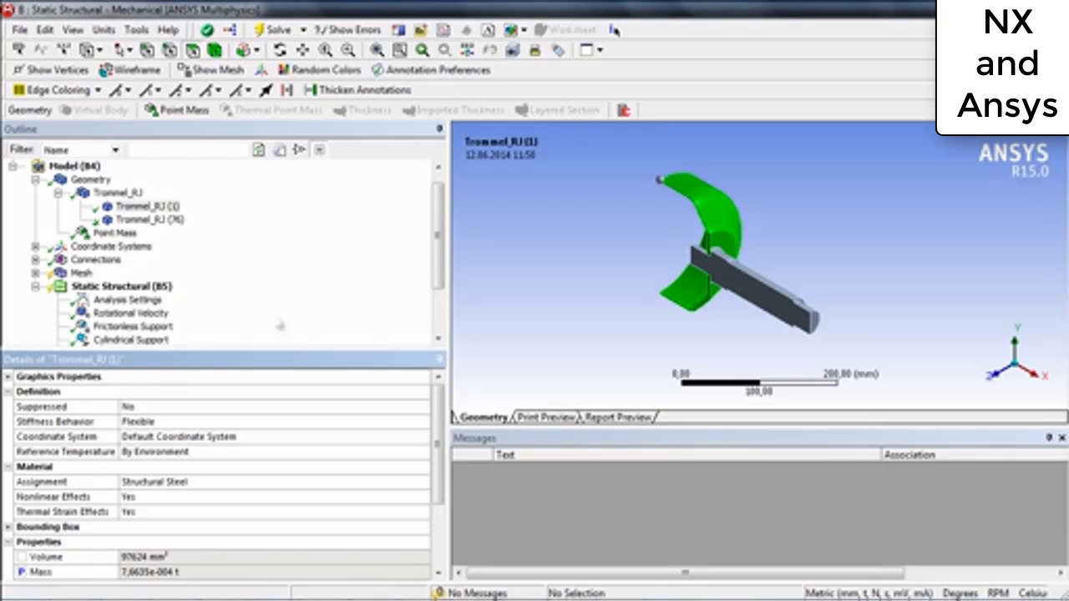
# - Expose the maximum of the Total Deformation result as an output parameter
pyautogui.moveTo(437, 220); pyautogui.dragTo(438, 284)
pyautogui.click(161, 329)
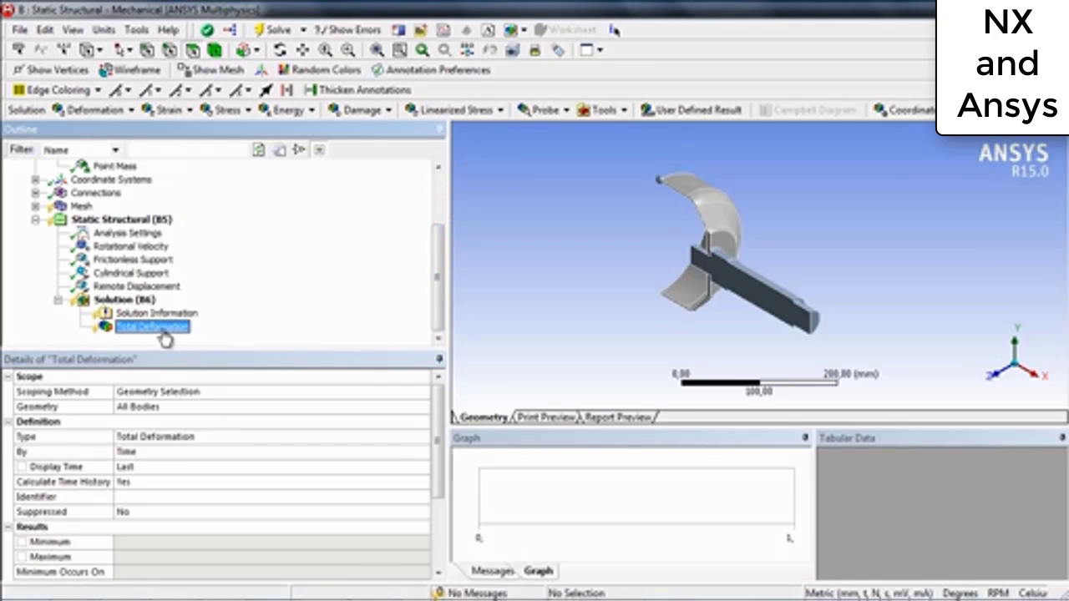
pyautogui.click(23, 556)
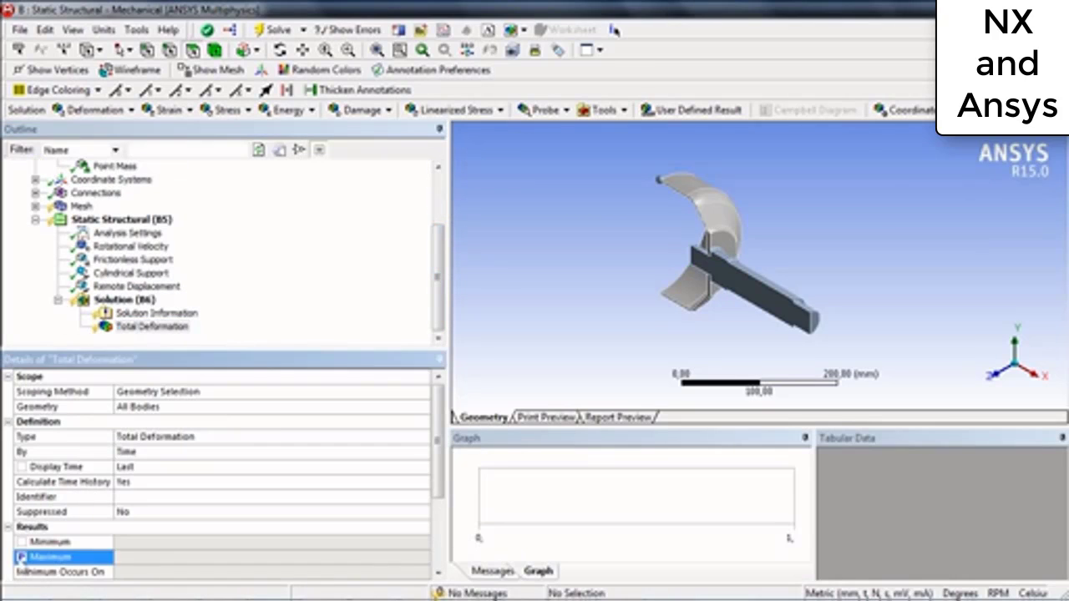
# - Switch to Workbench, open the parameter set and add two design points with P3 - Basis_Dicke_DS of 7 and 10
pyautogui.hotkey('alt', 'Tab')
pyautogui.click(441, 288)
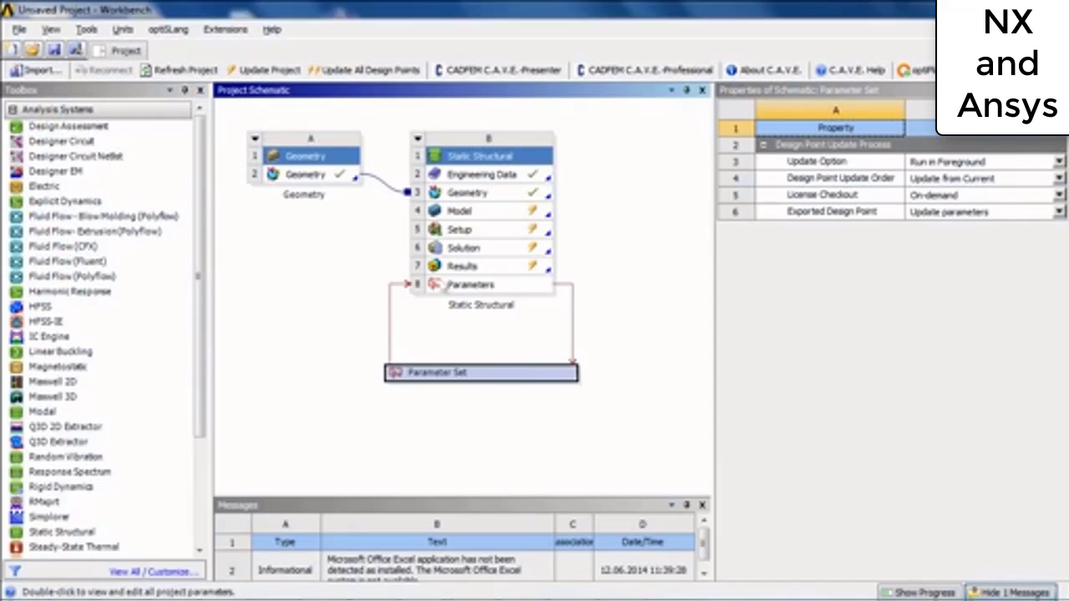
pyautogui.doubleClick(536, 377)
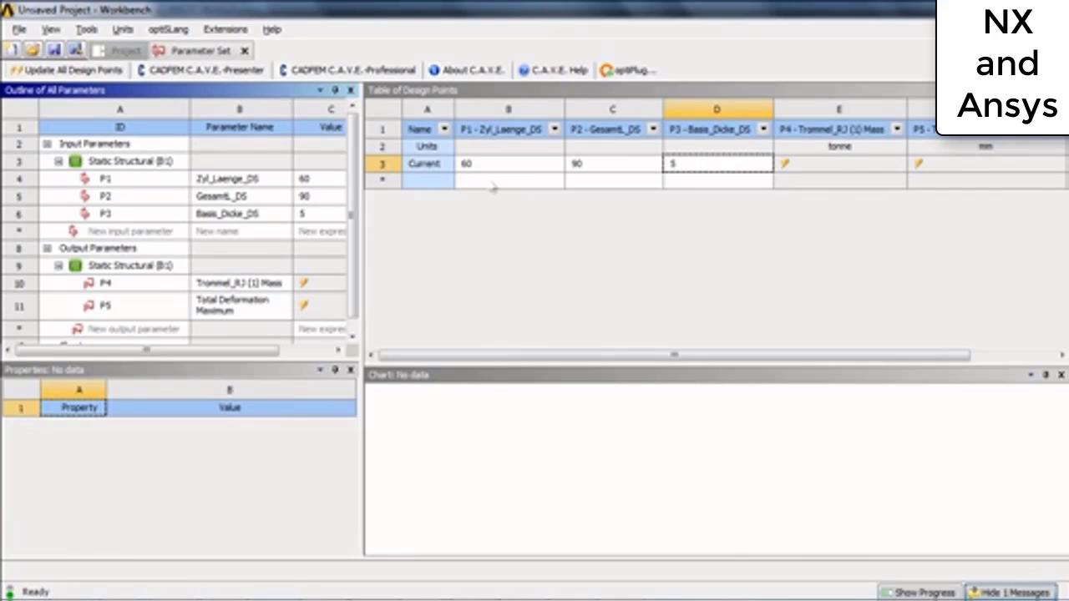
pyautogui.click(692, 185)
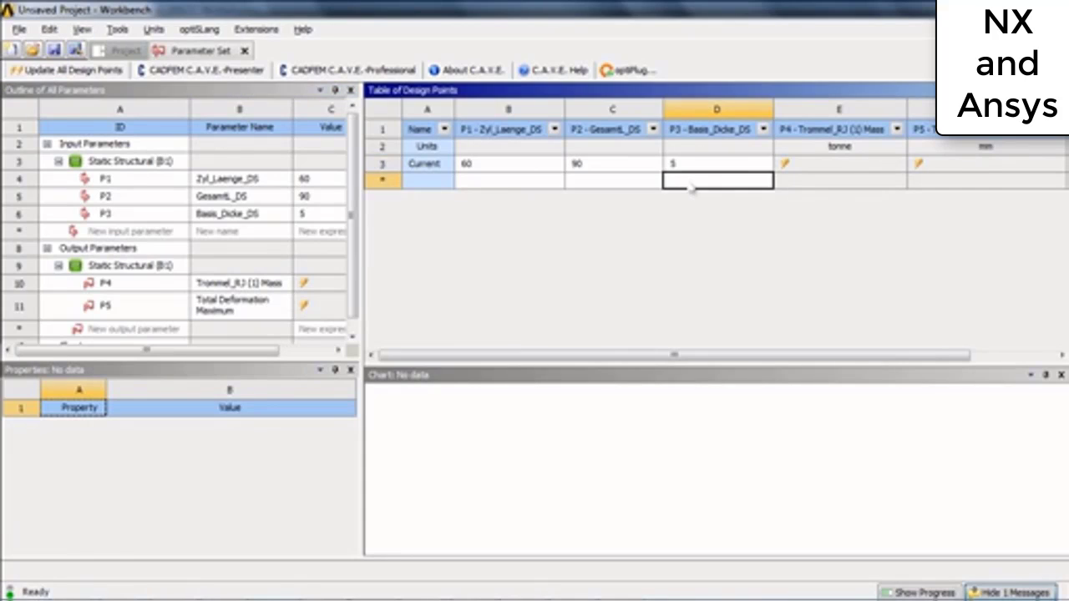
pyautogui.write('7')
pyautogui.press('Return')
pyautogui.write('10')
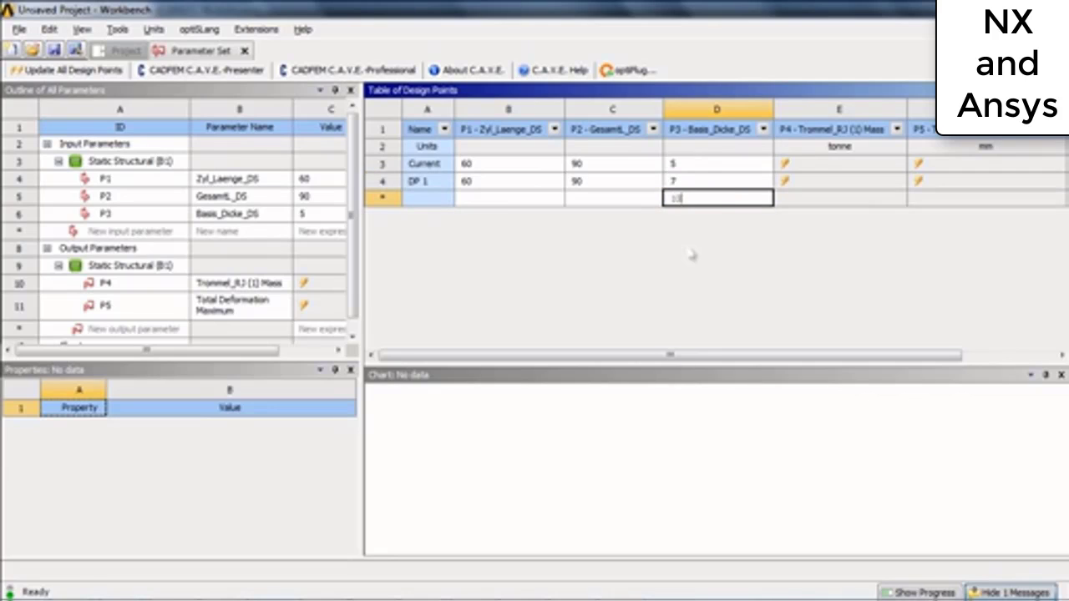
pyautogui.press('Return')
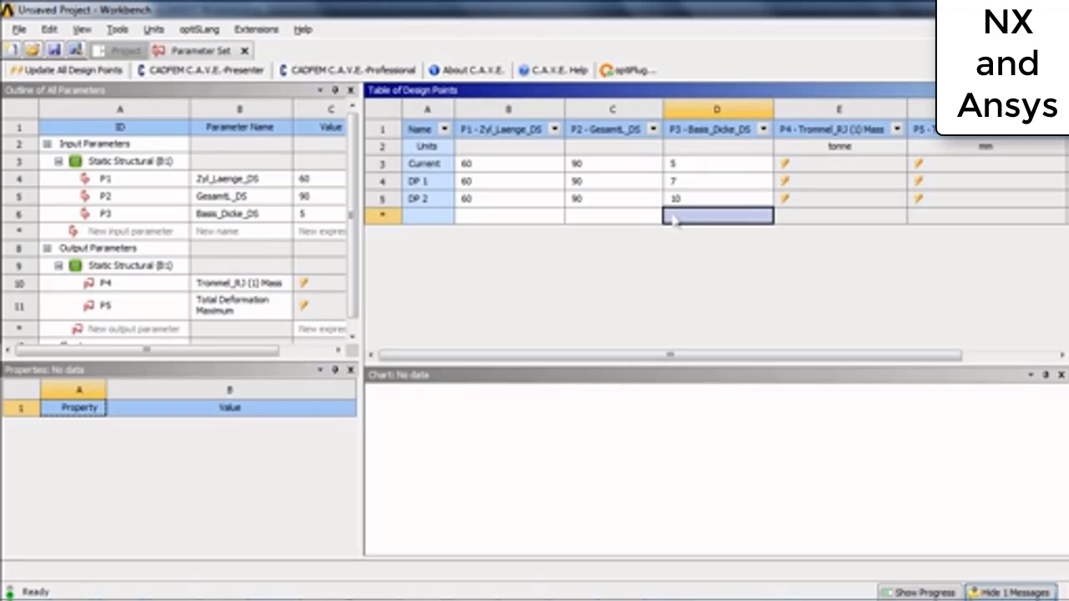
# - Add a design point with P1 - Zyl_Laenge_DS 50 and P3 - Basis_Dicke_DS 10, and another with P1 40
pyautogui.write('10')
pyautogui.click(516, 218)
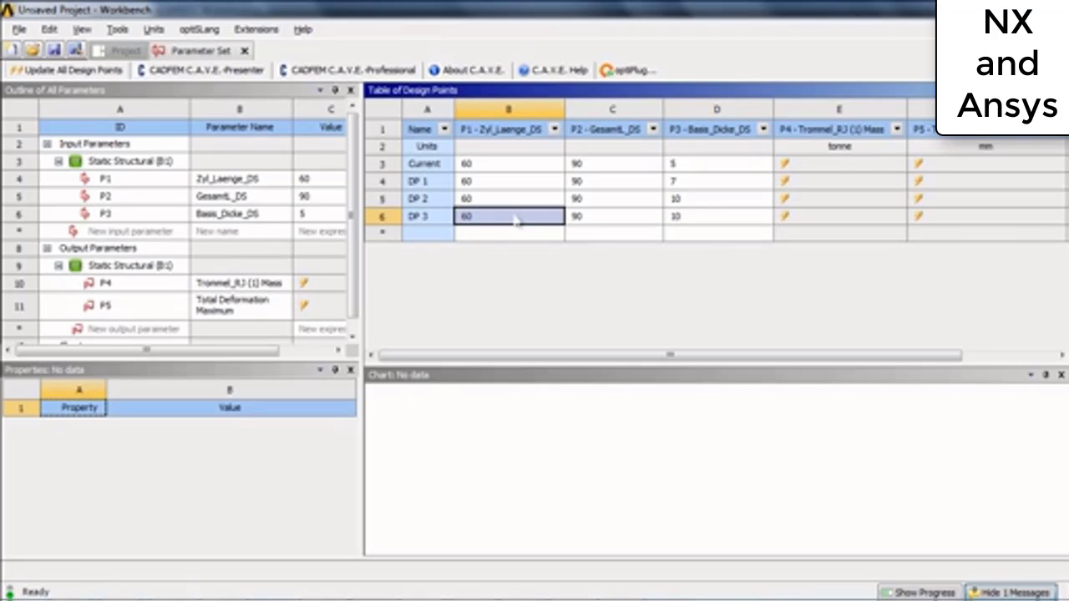
pyautogui.click(516, 218)
pyautogui.write('90')
pyautogui.click(514, 294)
pyautogui.doubleClick(493, 236)
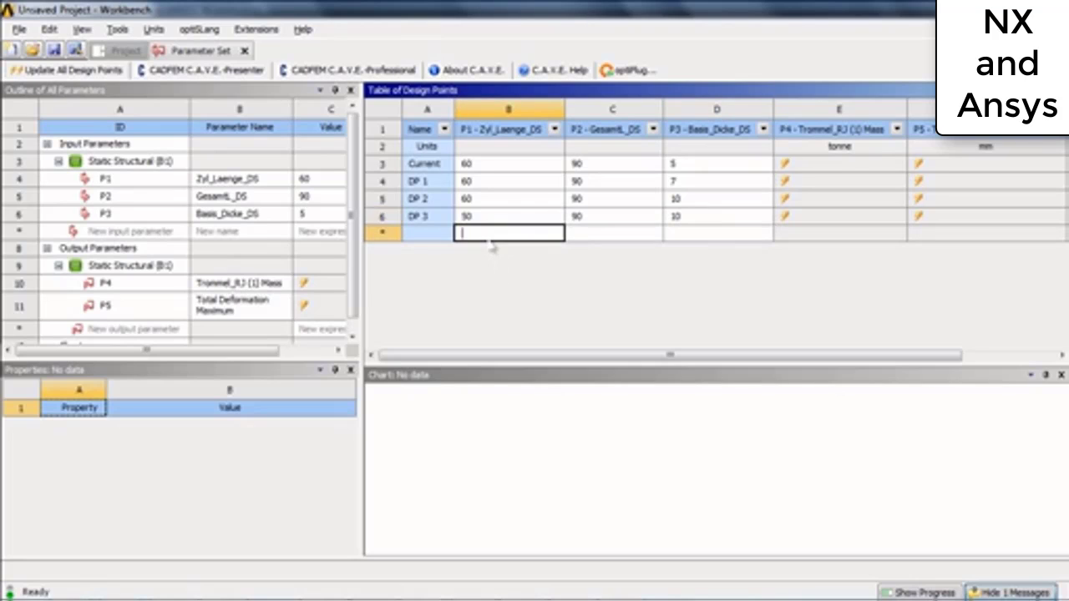
pyautogui.write('40')
pyautogui.press('Return')
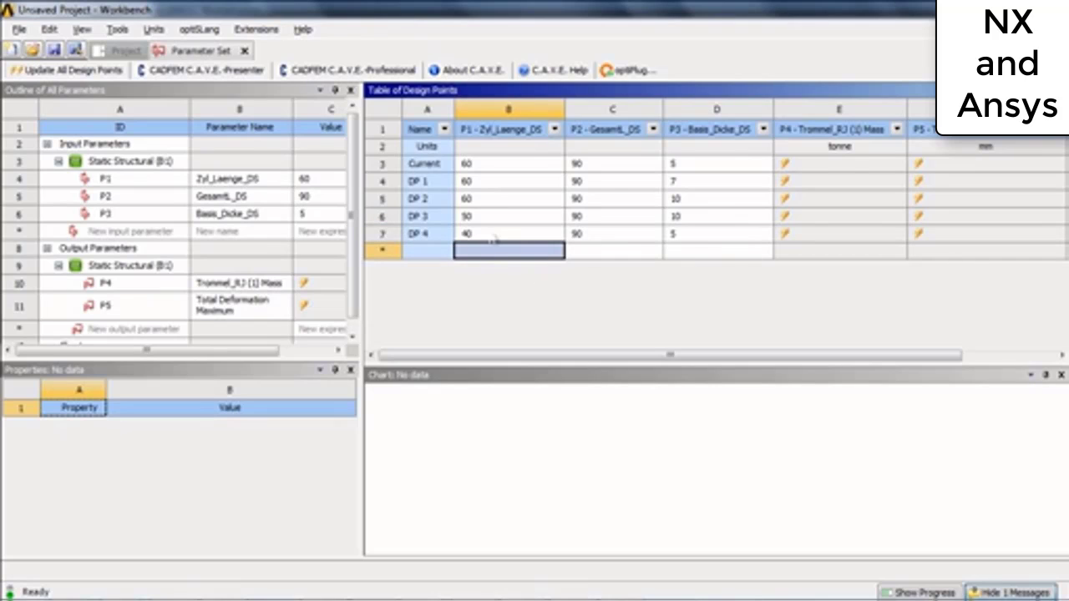
# - Duplicate design point DP 2 with P2 - GesamtL_DS set to 87, and add another design point with P2 85
pyautogui.rightClick(413, 205)
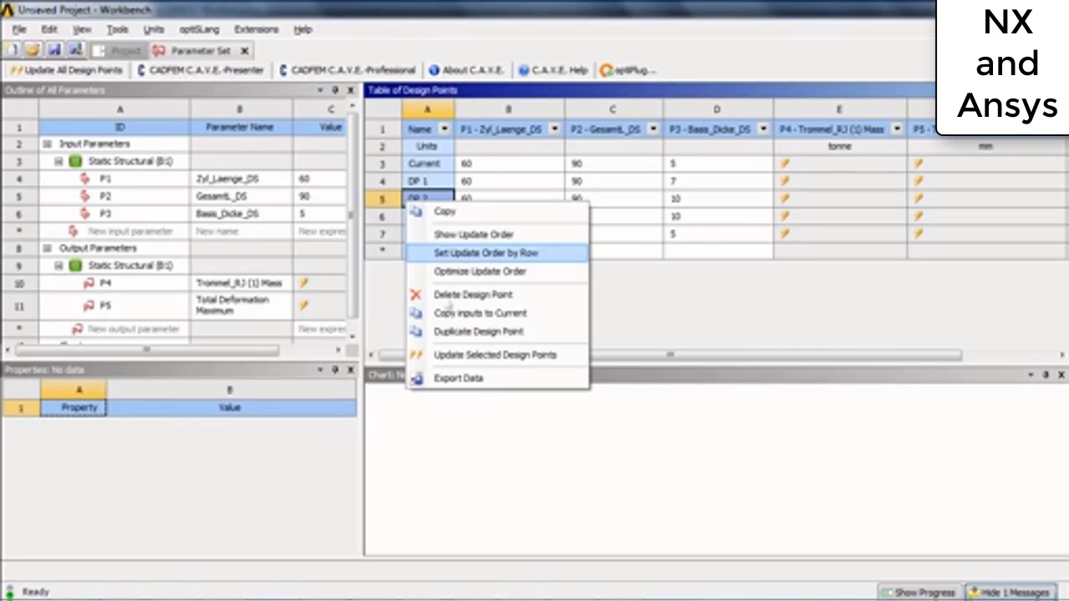
pyautogui.click(461, 332)
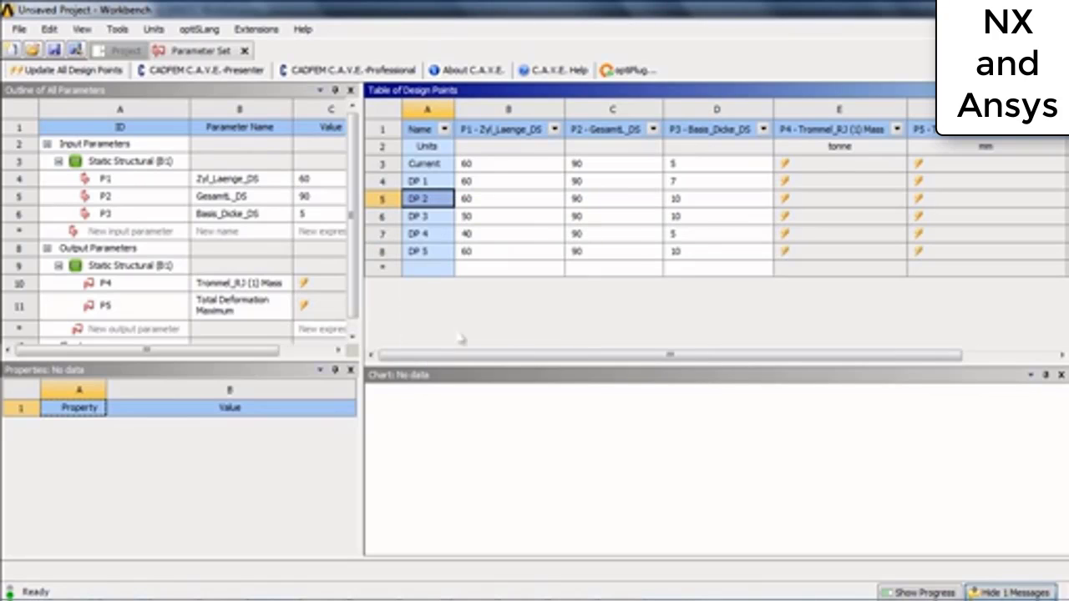
pyautogui.doubleClick(622, 254)
pyautogui.write('87')
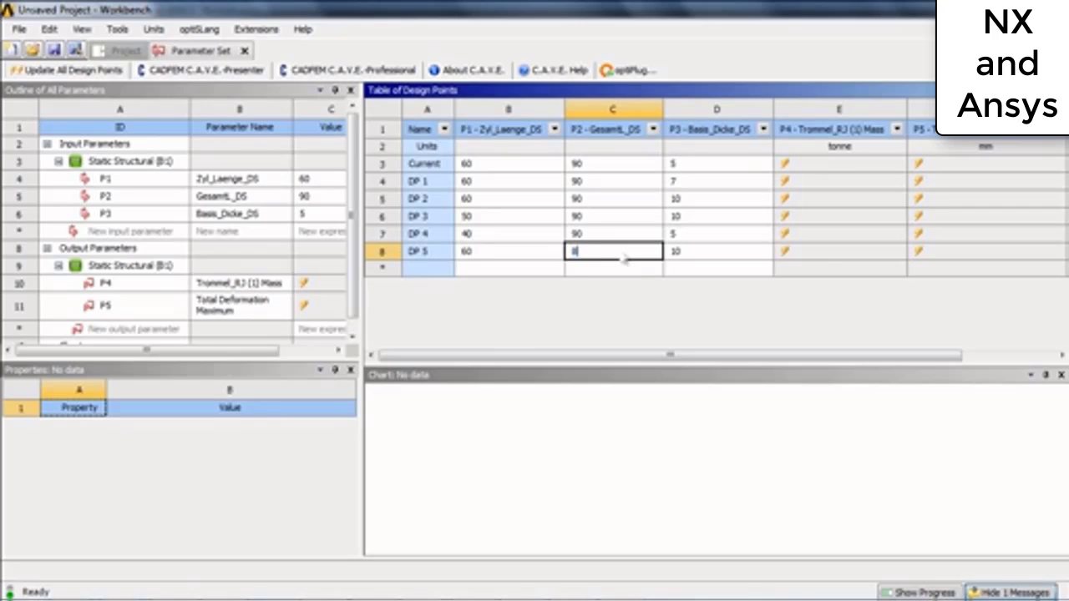
pyautogui.doubleClick(616, 269)
pyautogui.write('85')
pyautogui.press('Return')
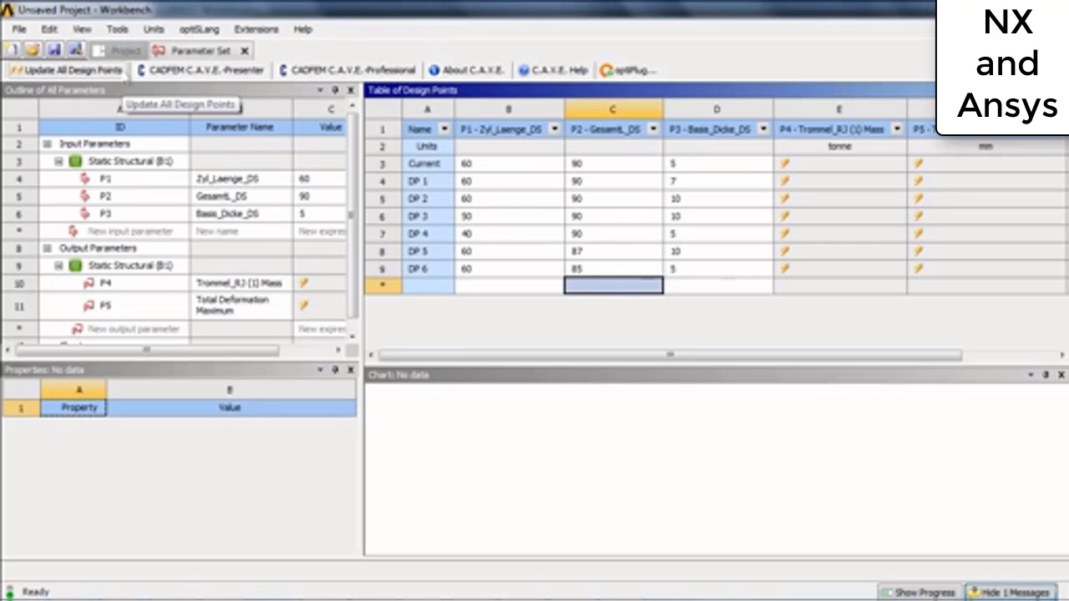
# - Update all design points and compare the Trommel_RJ (1) mass of the current design point with that of DP 4
pyautogui.click(122, 73)
pyautogui.click(633, 341)
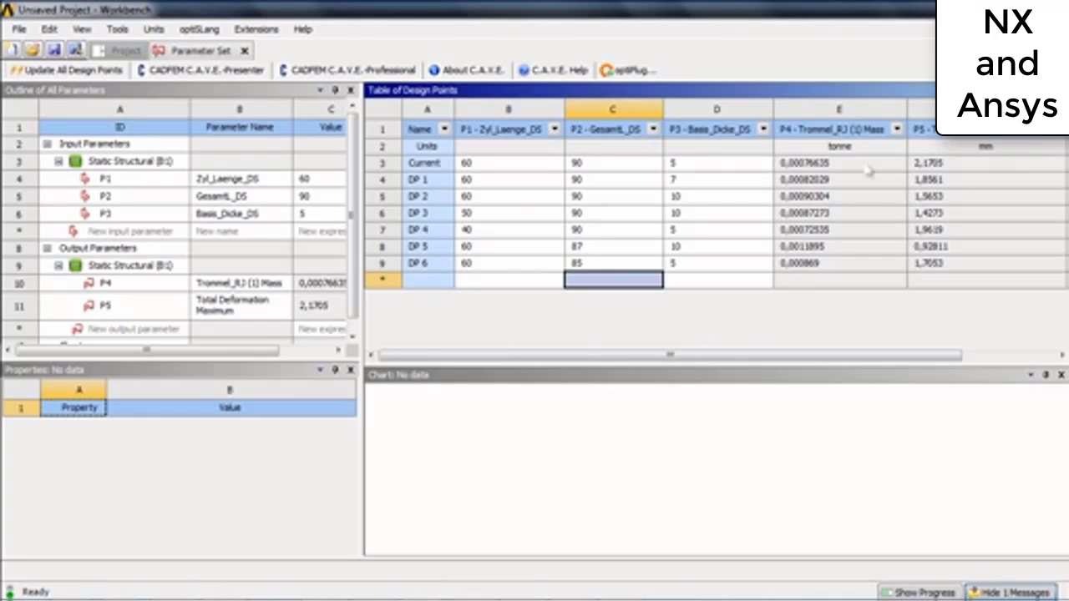
pyautogui.click(868, 167)
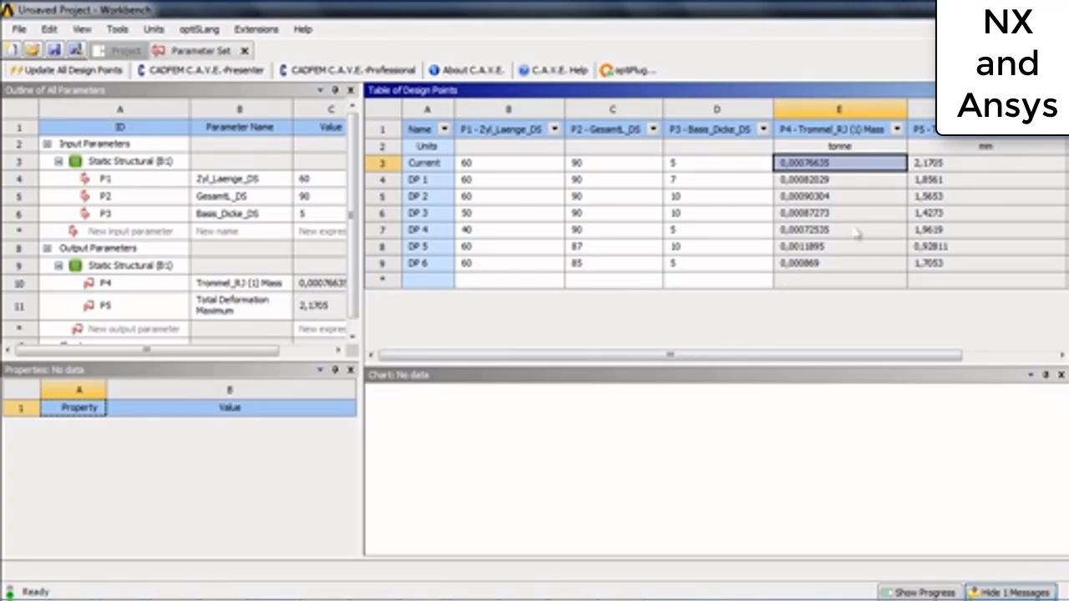
pyautogui.click(856, 230)
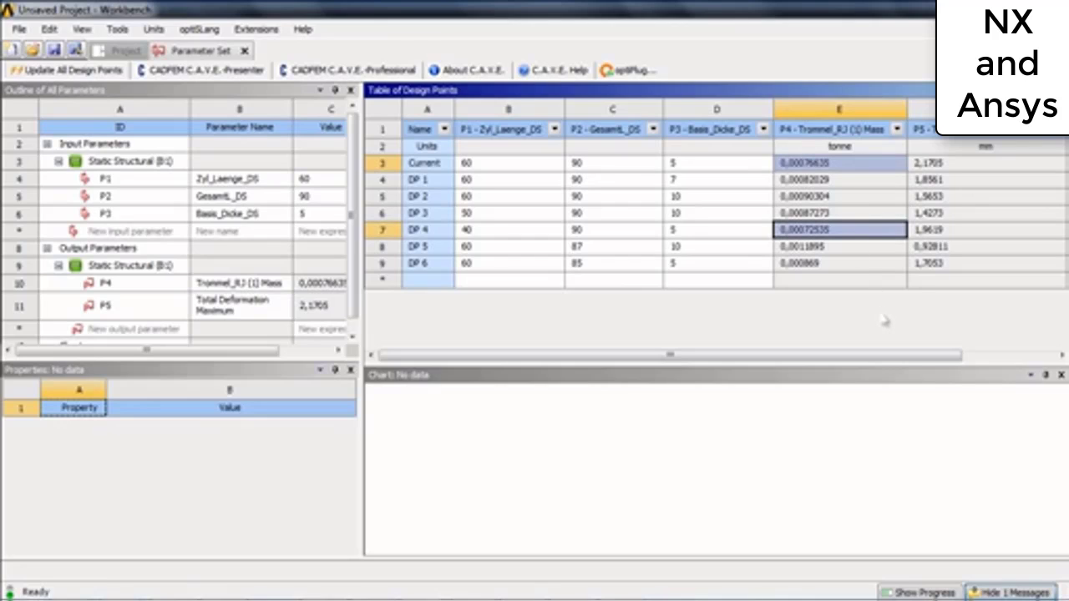